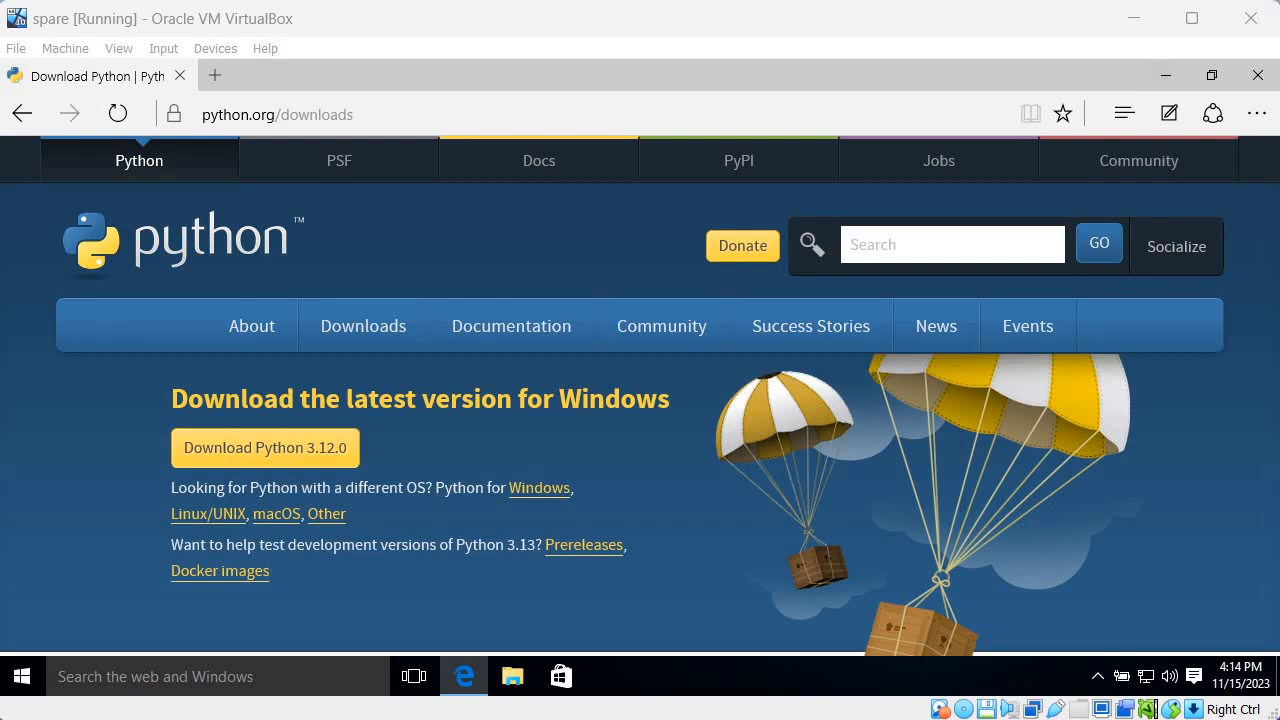
Download the Python 3.12.0 installer for Windows and view the browser's downloads list
mouse_move(464, 676)
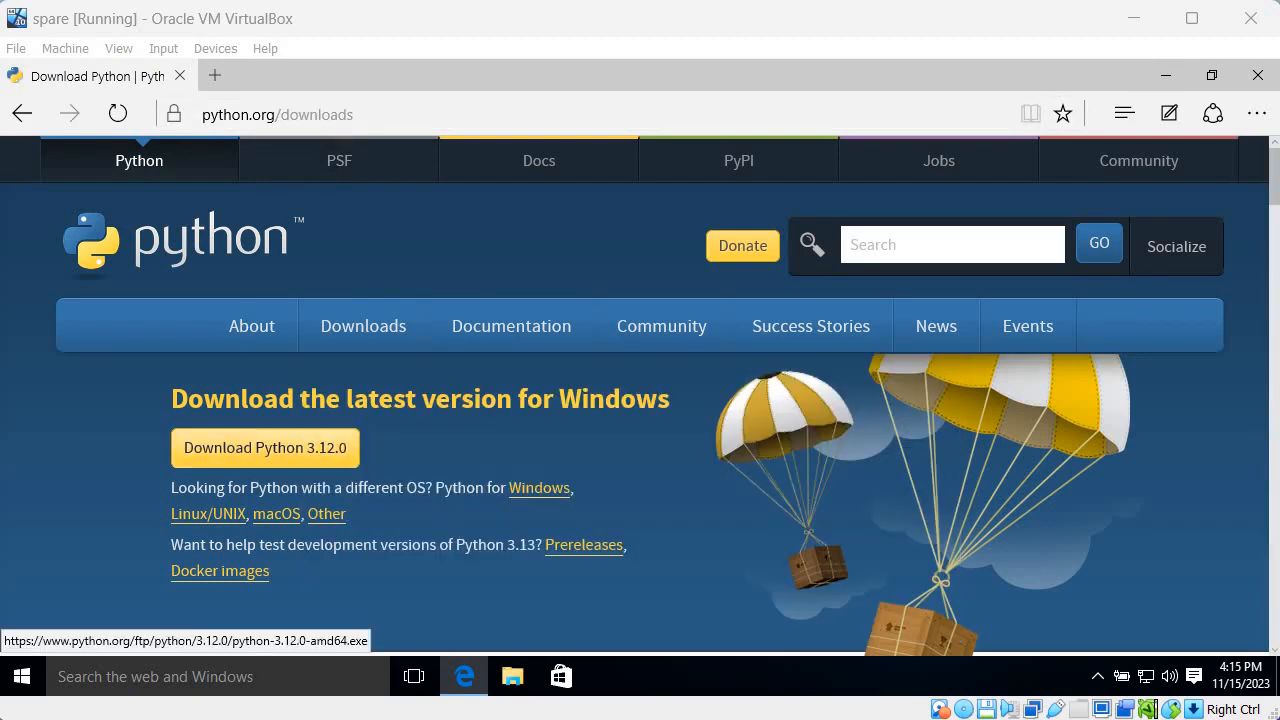
left_click(265, 447)
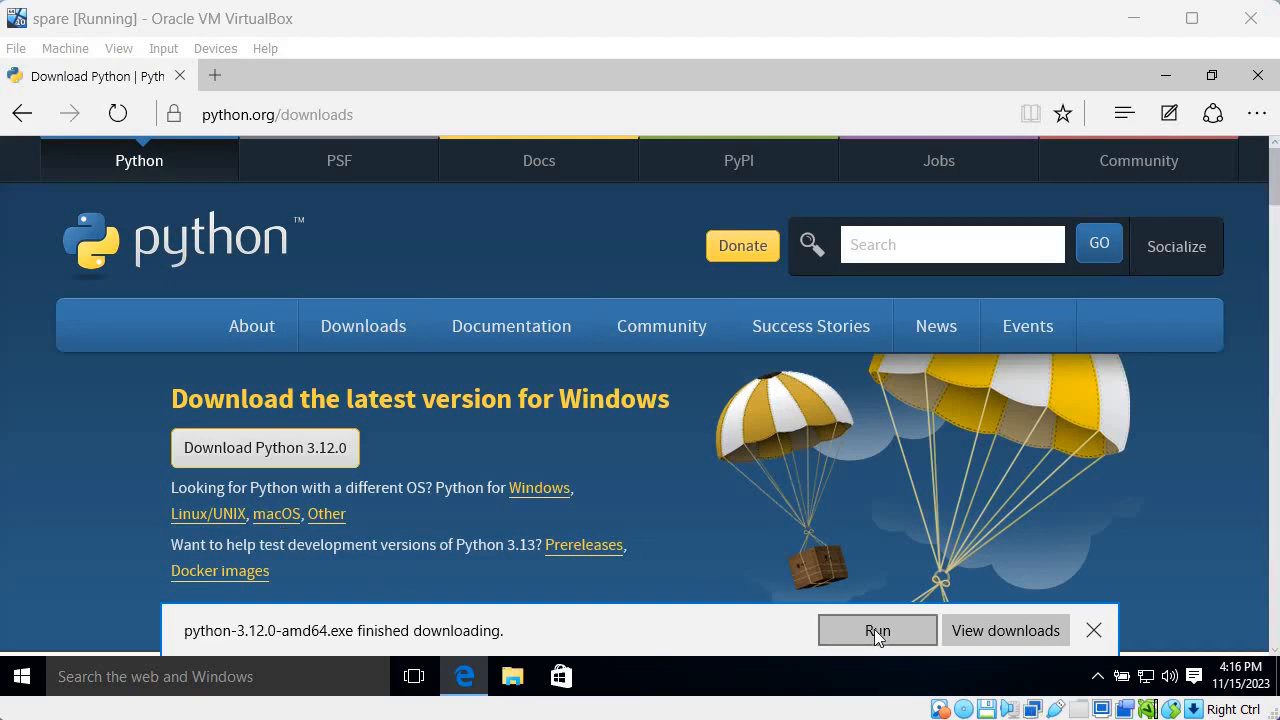
left_click(979, 630)
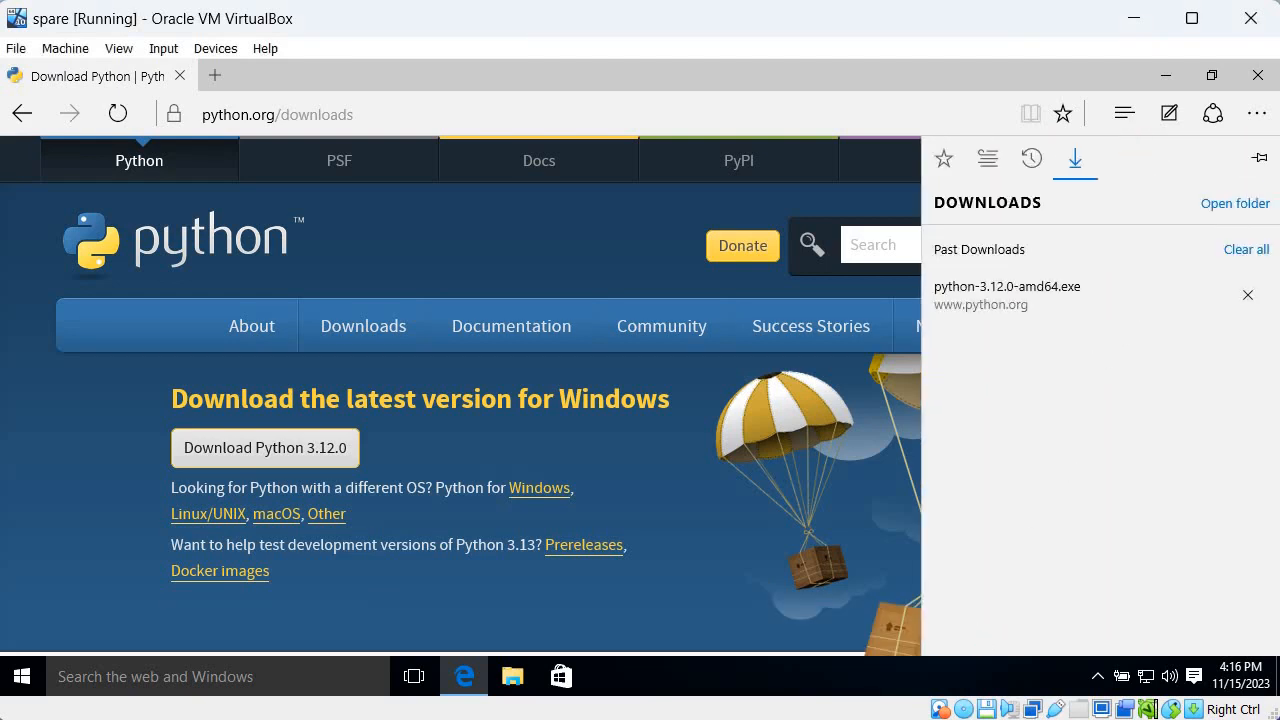
Run the python-3.12.0-amd64 installer from the Downloads folder in File Explorer, allowing the file to run
left_click(505, 677)
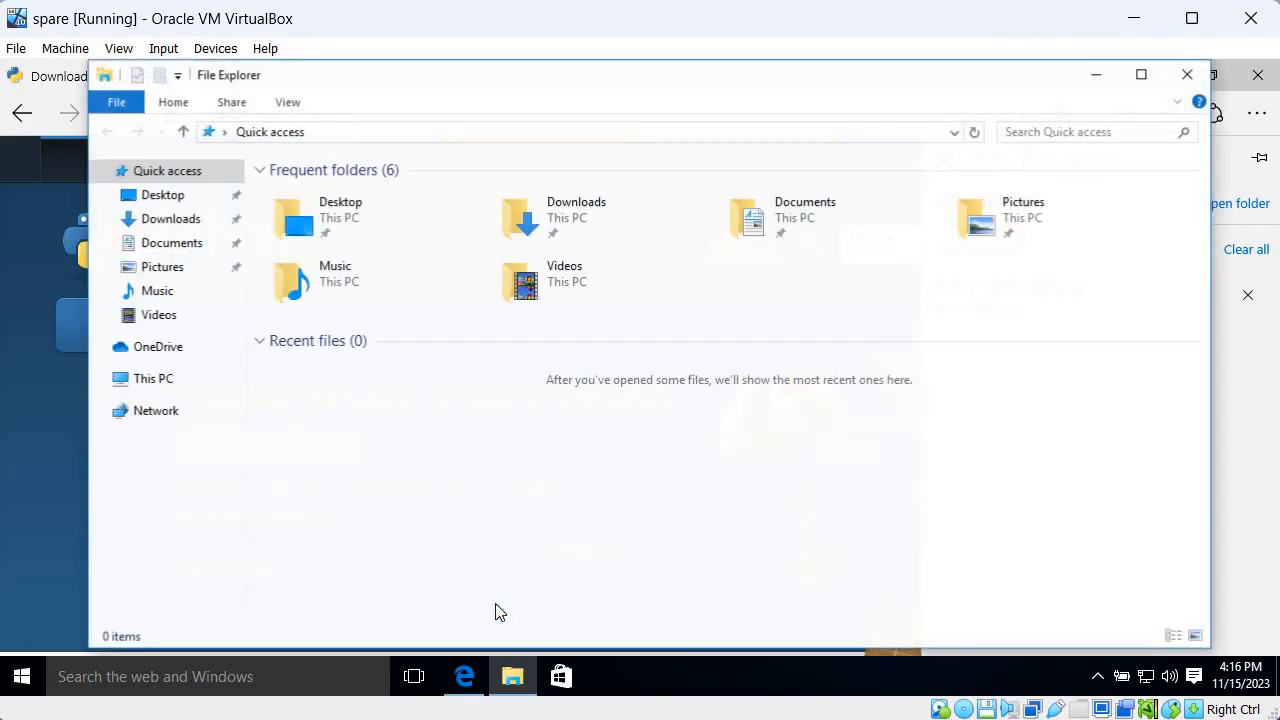
left_click(200, 390)
left_click(197, 226)
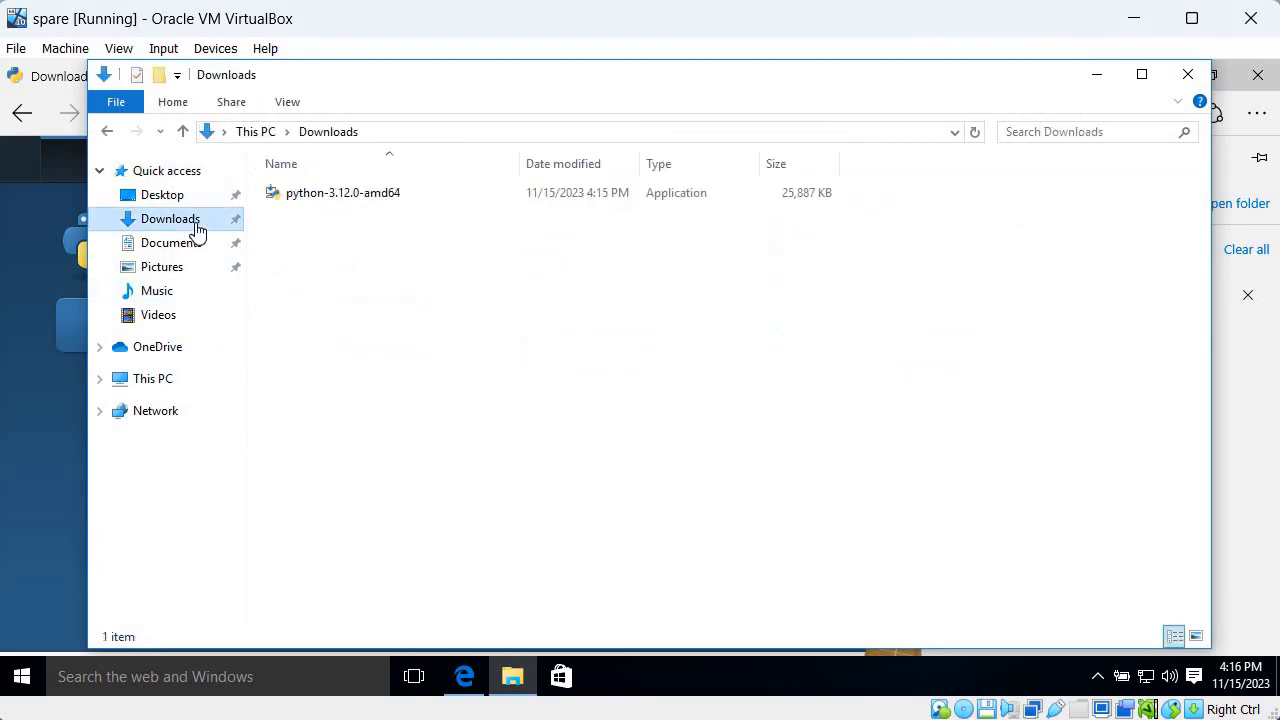
left_click(320, 196)
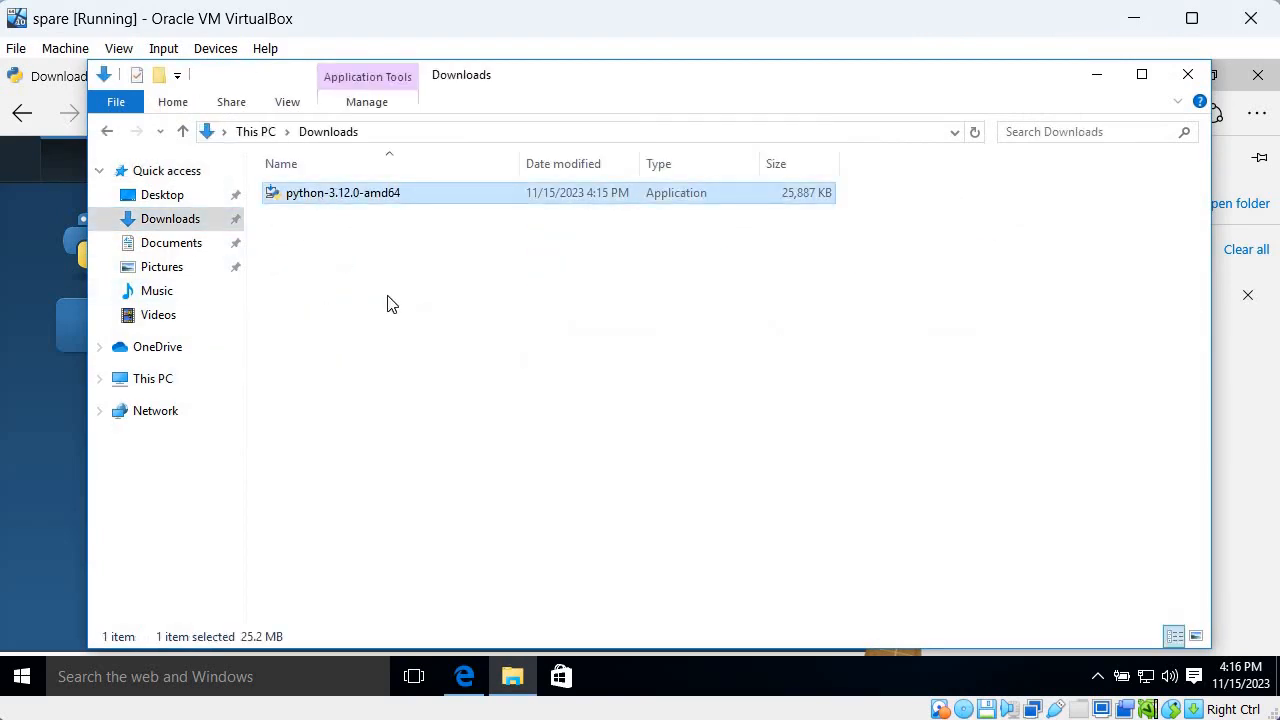
key("Return")
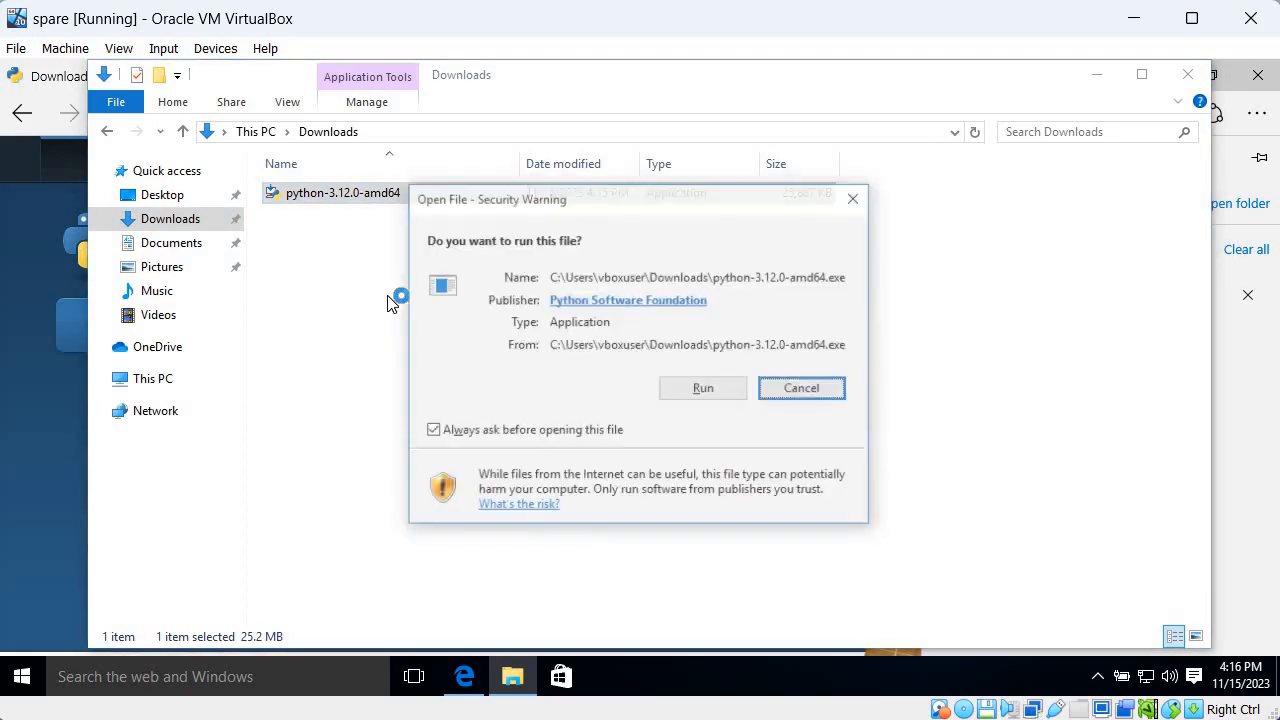
left_click(673, 395)
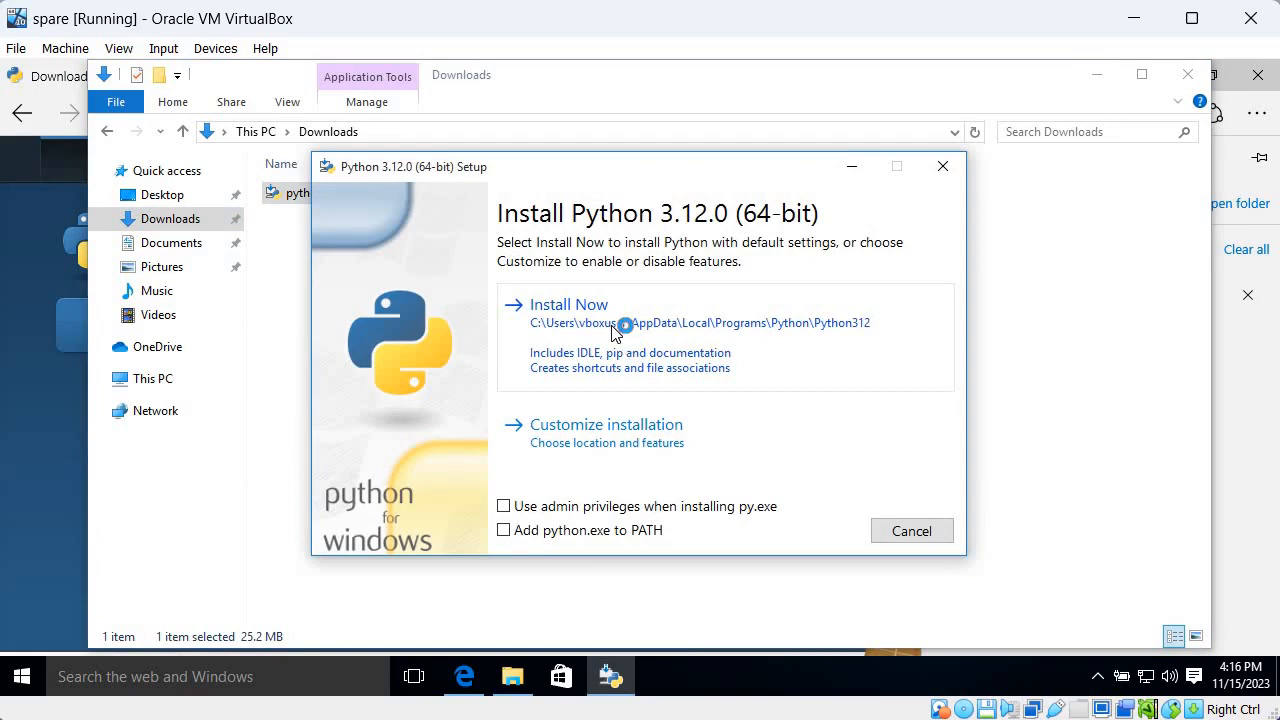
Install Python 3.12.0 with default settings, using admin privileges and adding python.exe to PATH, and close the setup once done
left_click(566, 512)
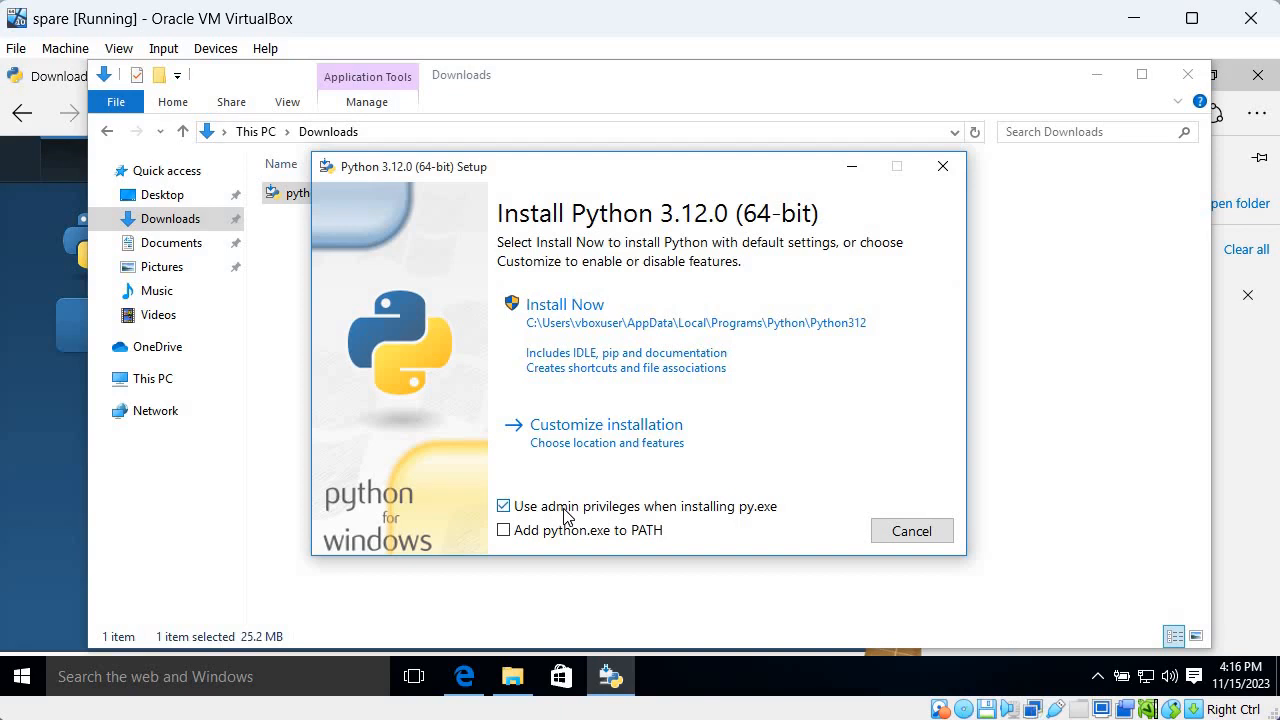
left_click(566, 535)
left_click(597, 318)
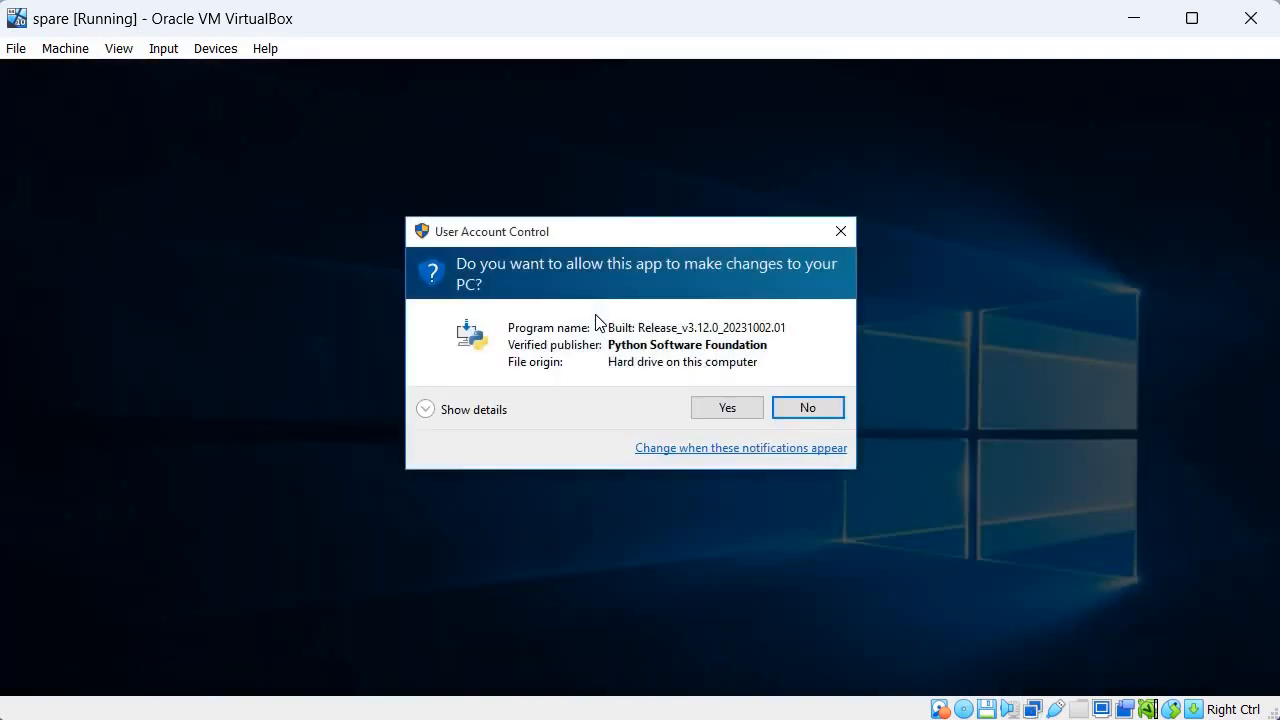
left_click(731, 406)
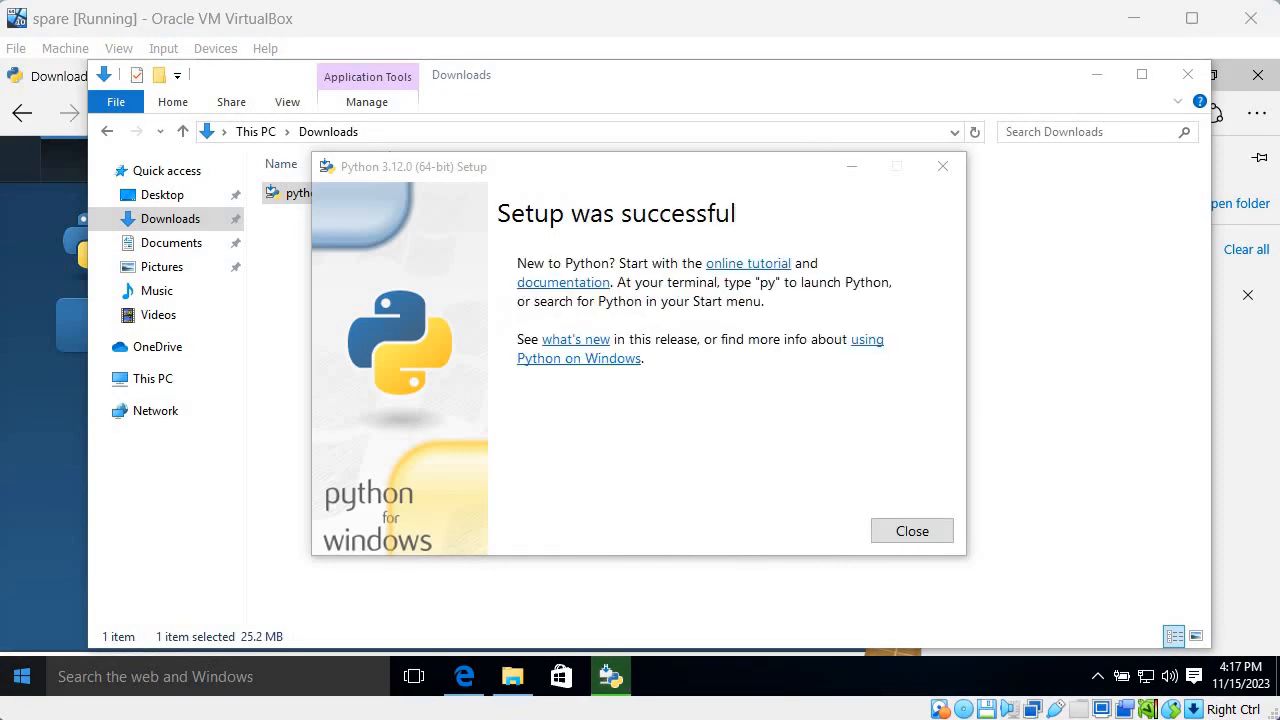
left_click(907, 540)
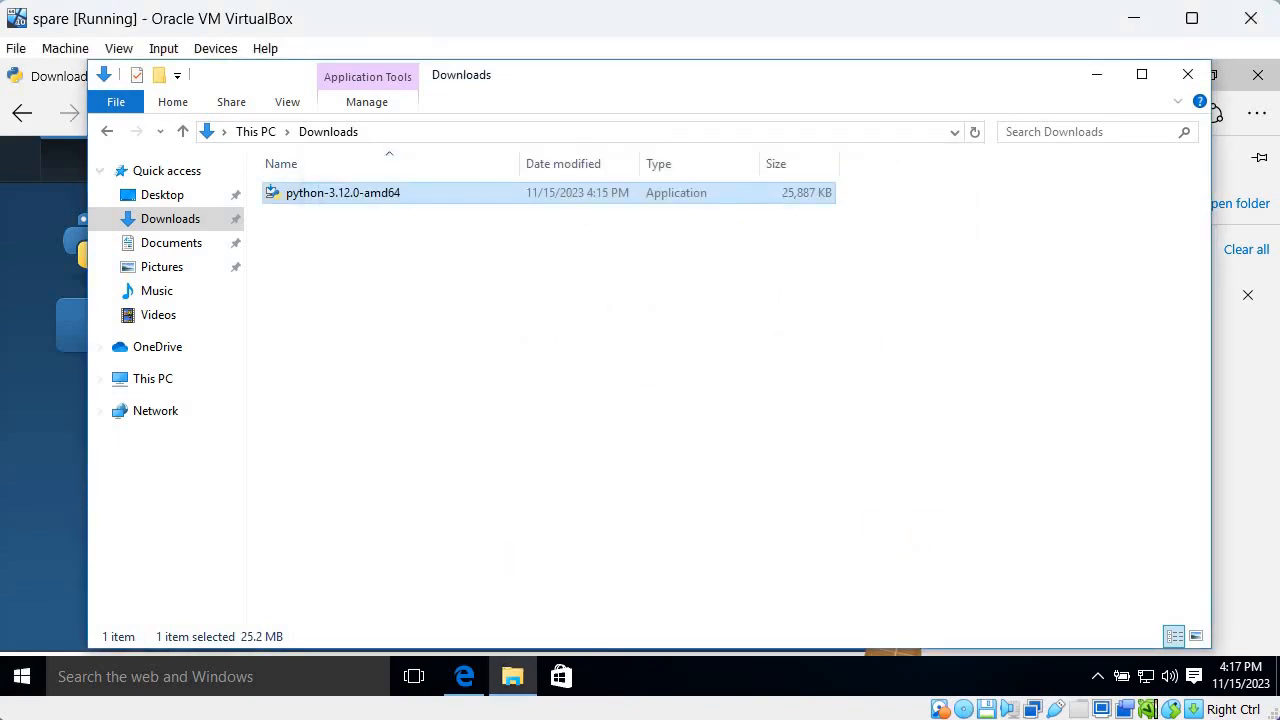
Search Windows for cmd and open Command Prompt
left_click(24, 667)
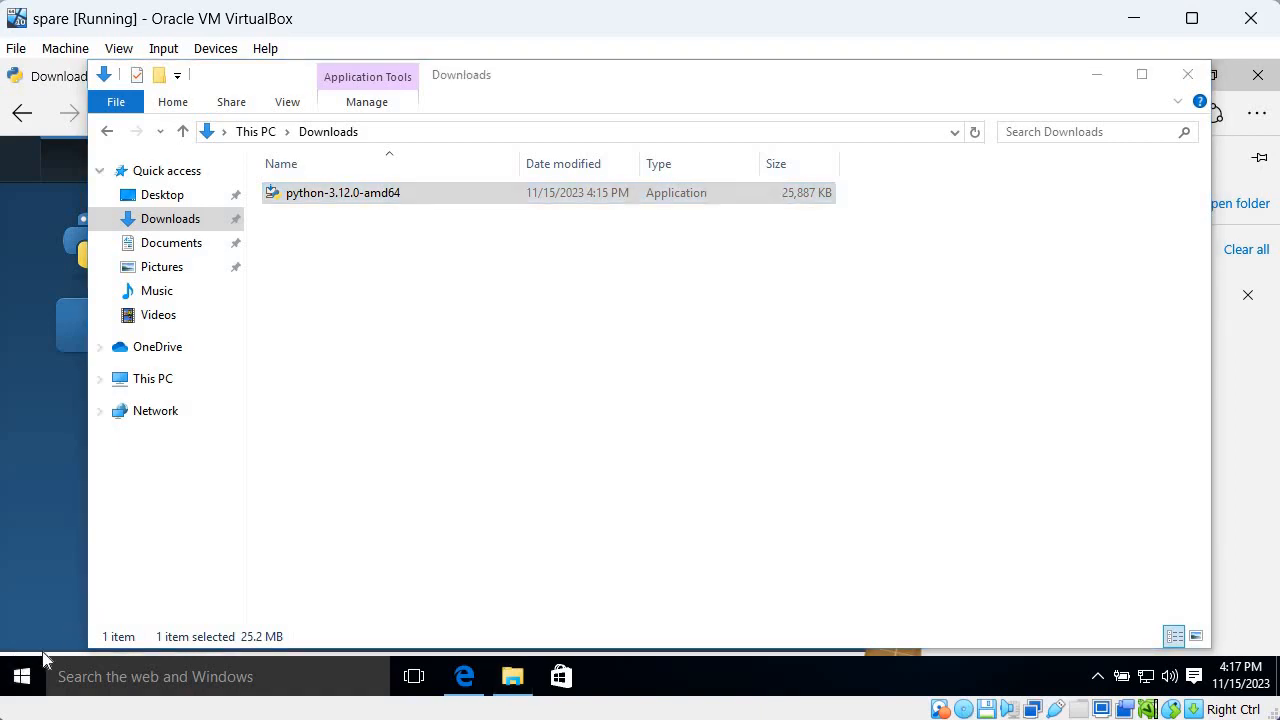
left_click(24, 674)
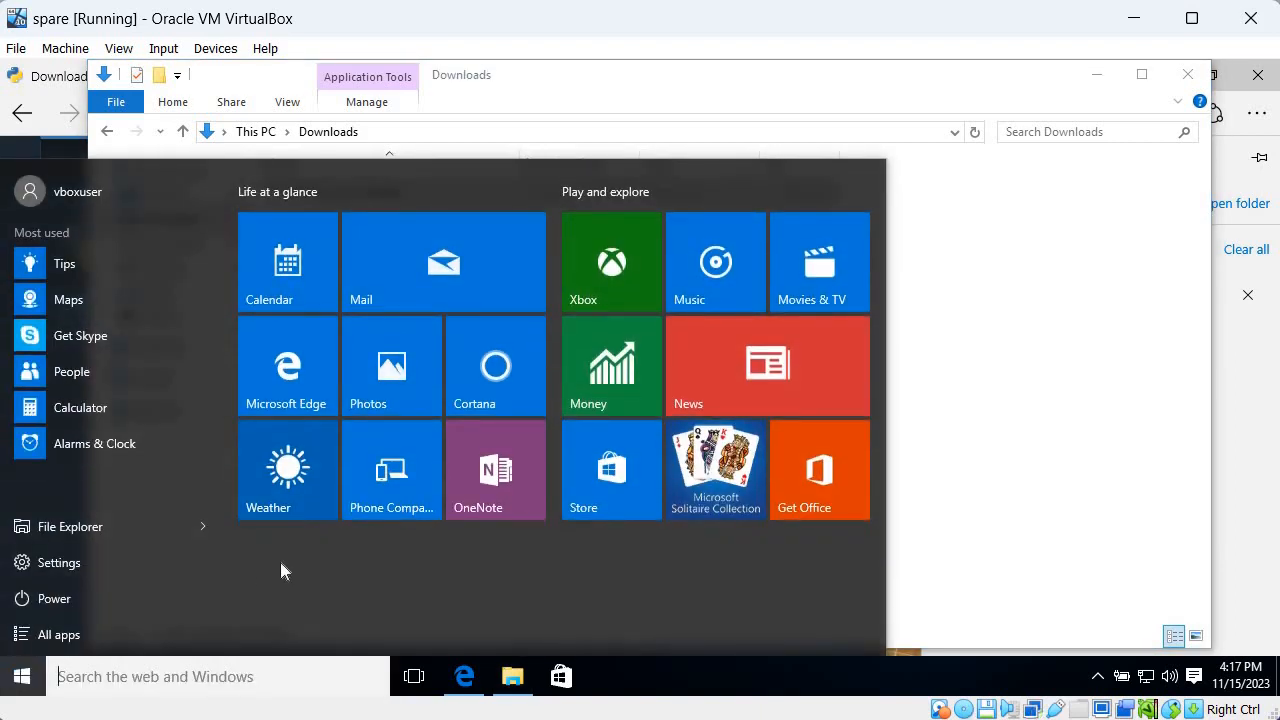
type("cmd")
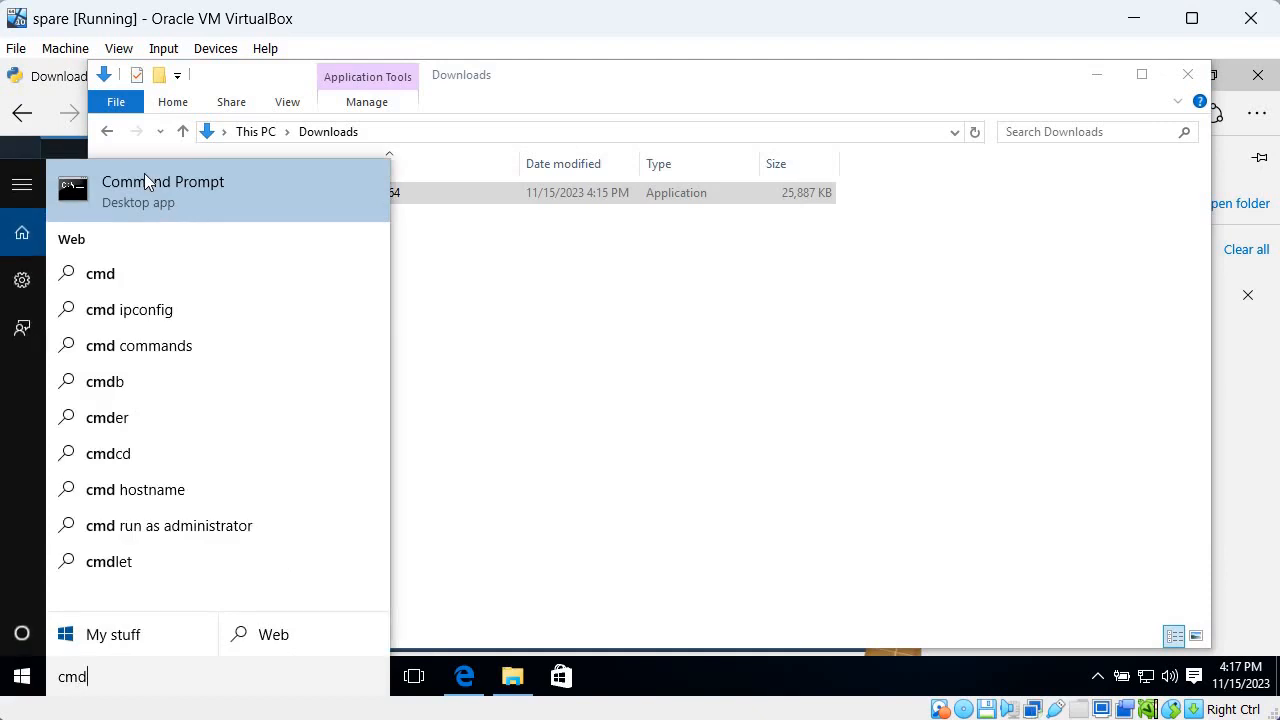
left_click(146, 181)
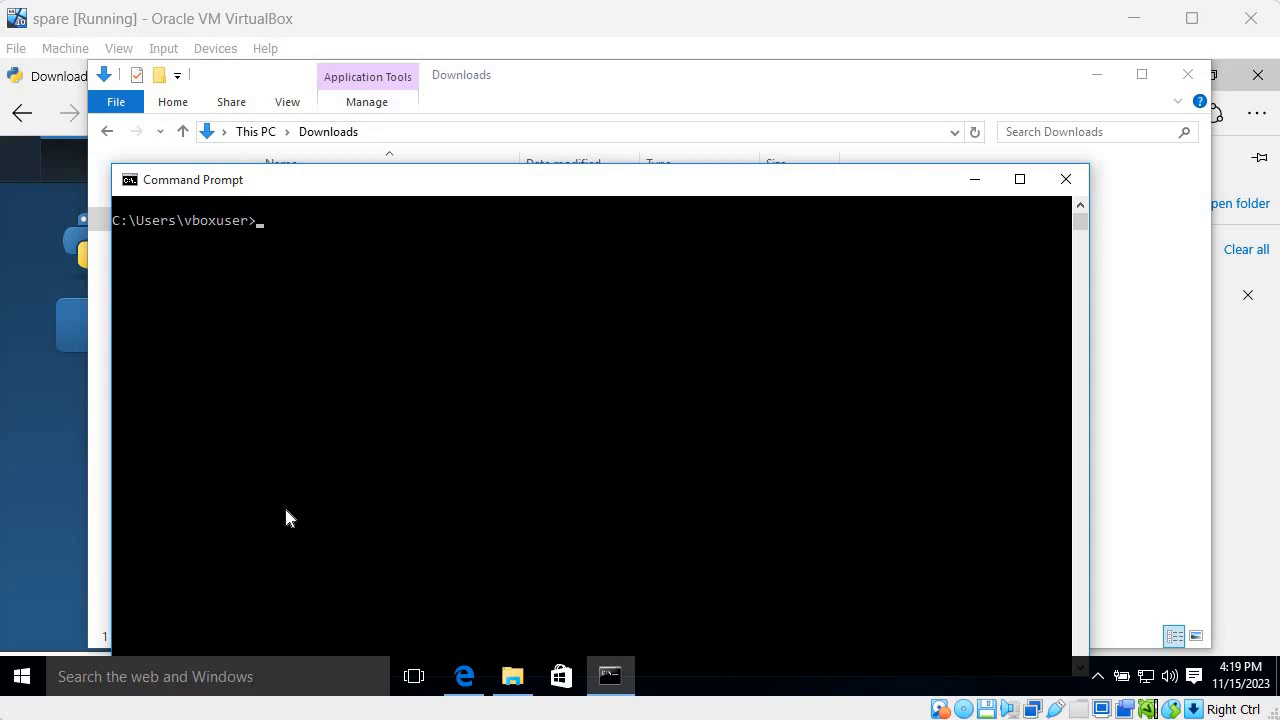
Check the installed Python version by running python --version
left_click(342, 402)
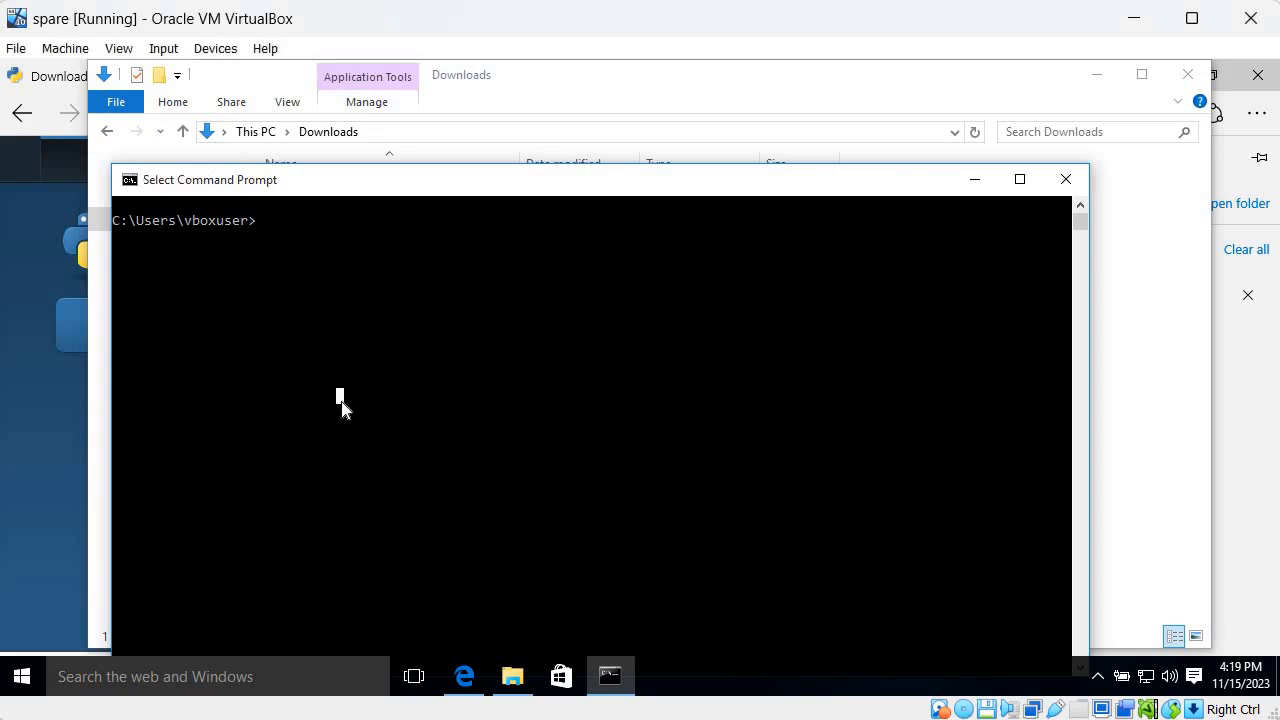
type("python")
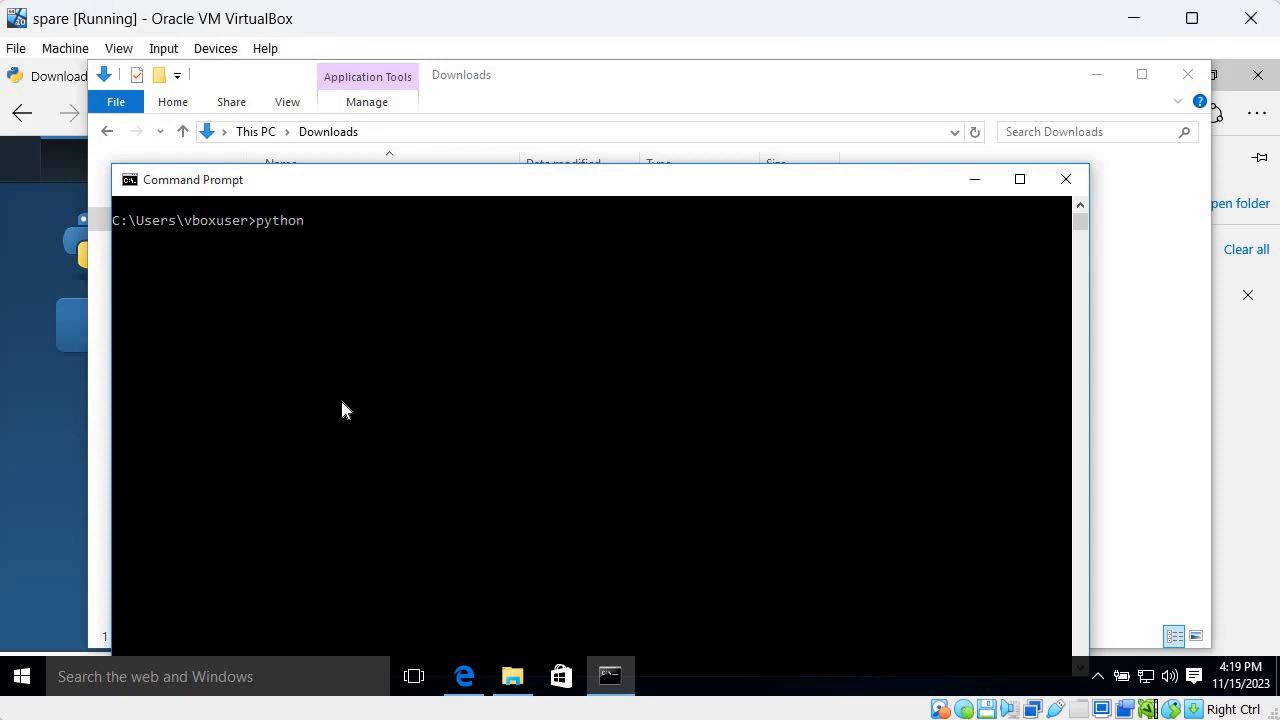
type(" --version")
key("Return")
left_click_drag(167, 228, 240, 235)
left_click(235, 237)
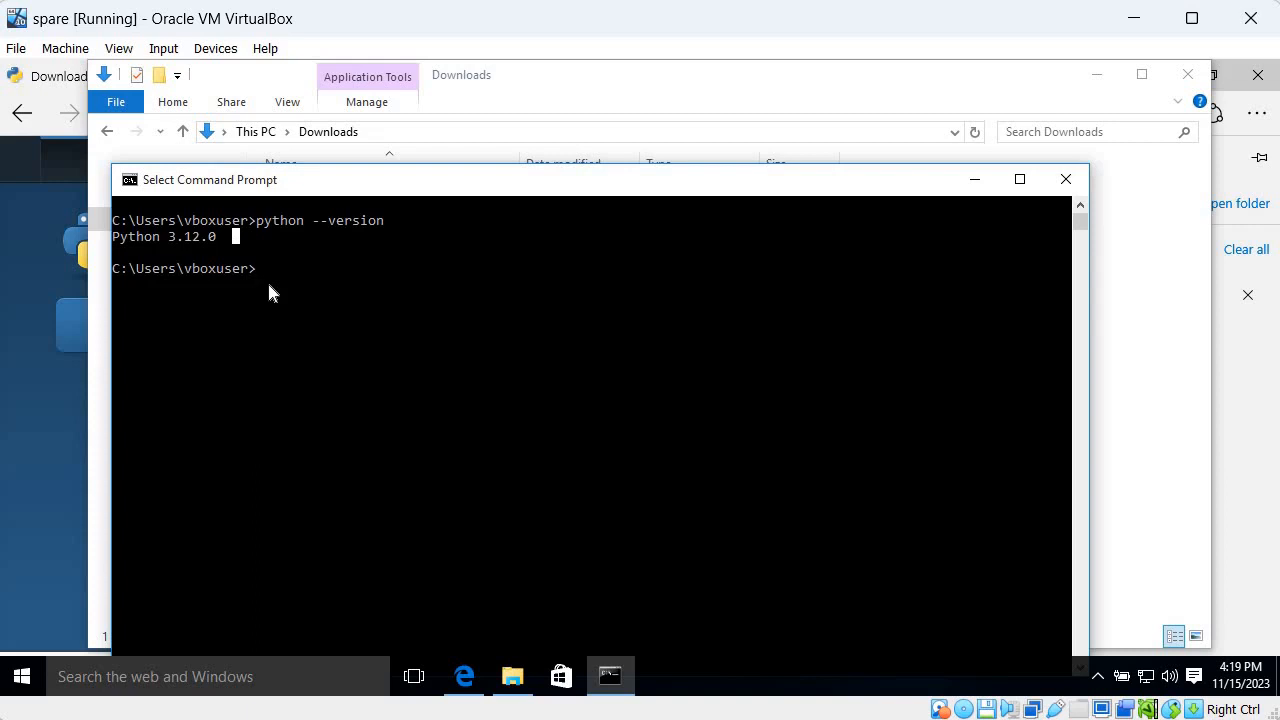
Change to the drive's root directory with cd / and run python --version again
type("cd")
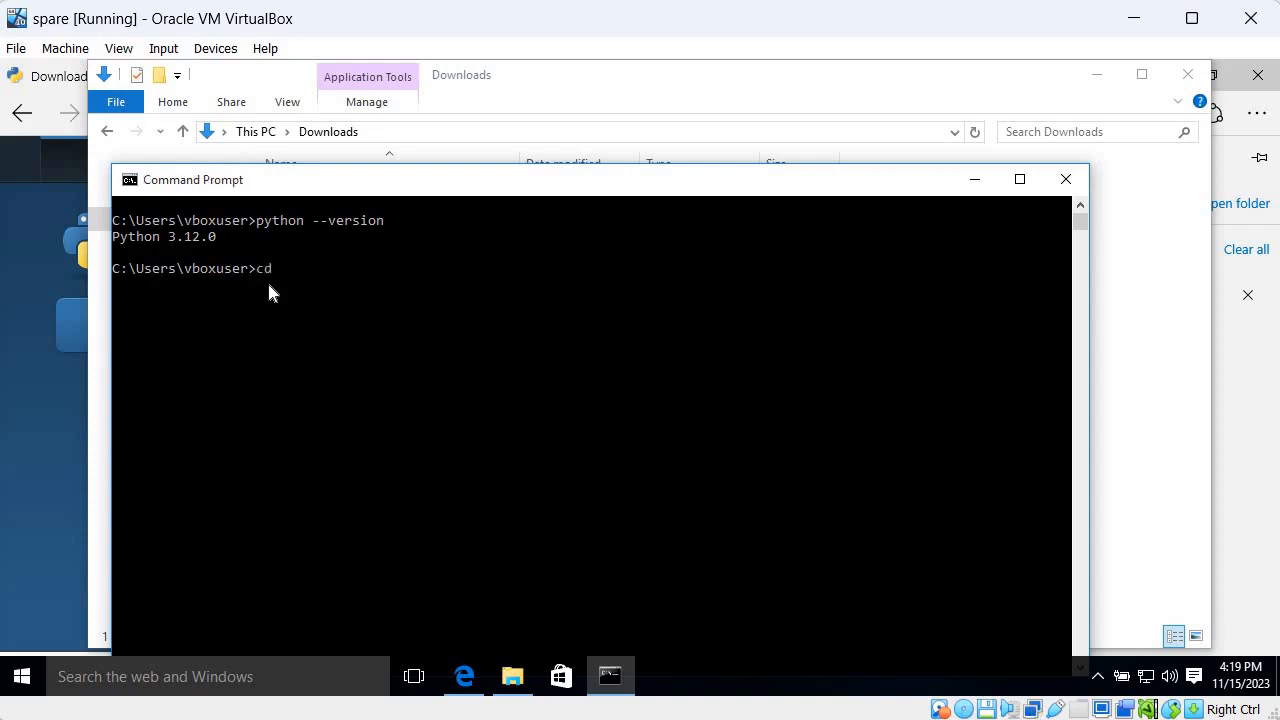
type(" /")
key("Return")
key("Up")
key("Up")
key("Return")
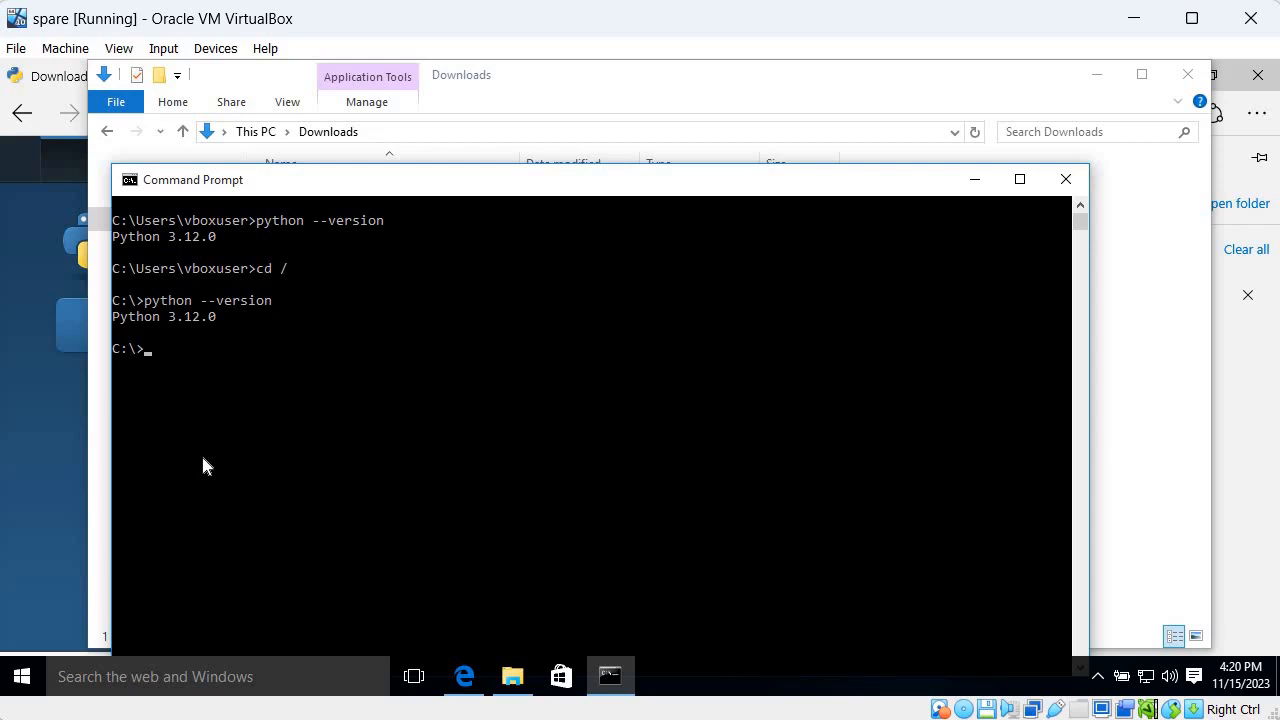
Start the Python interpreter with the python command, and close the Command Prompt and Downloads folder windows
type("python")
key("Return")
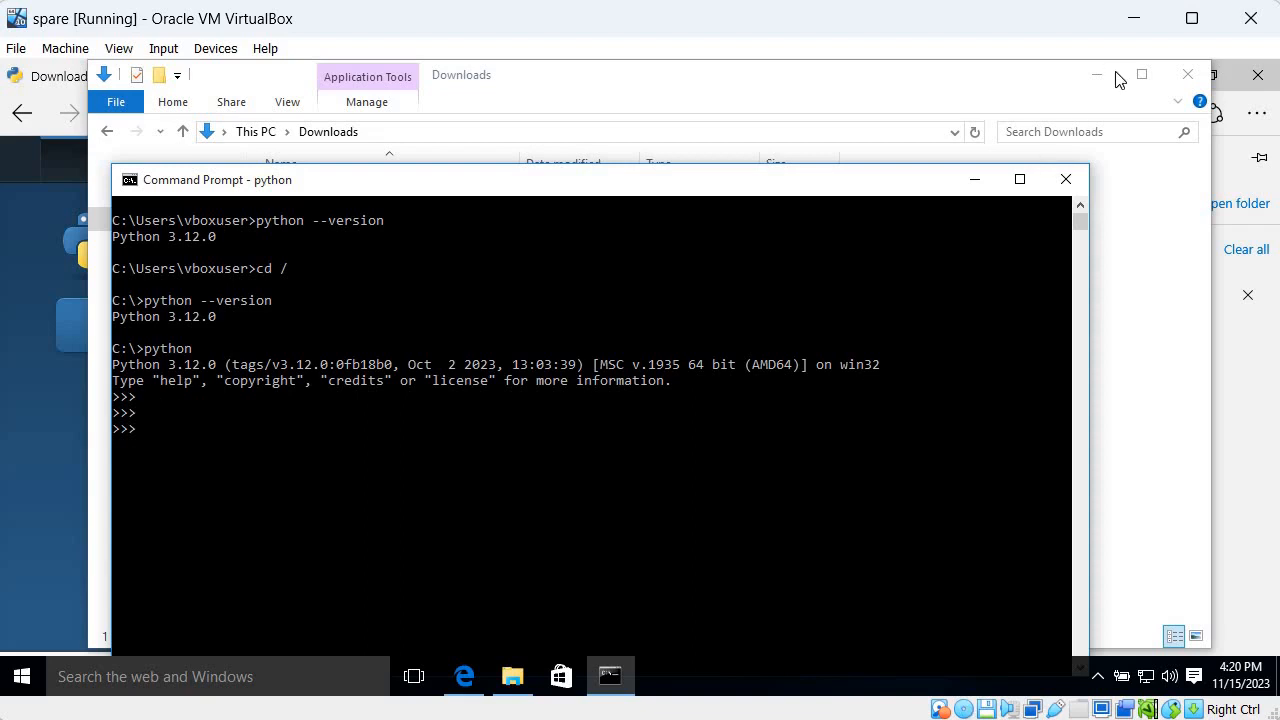
left_click(1066, 179)
left_click(1187, 76)
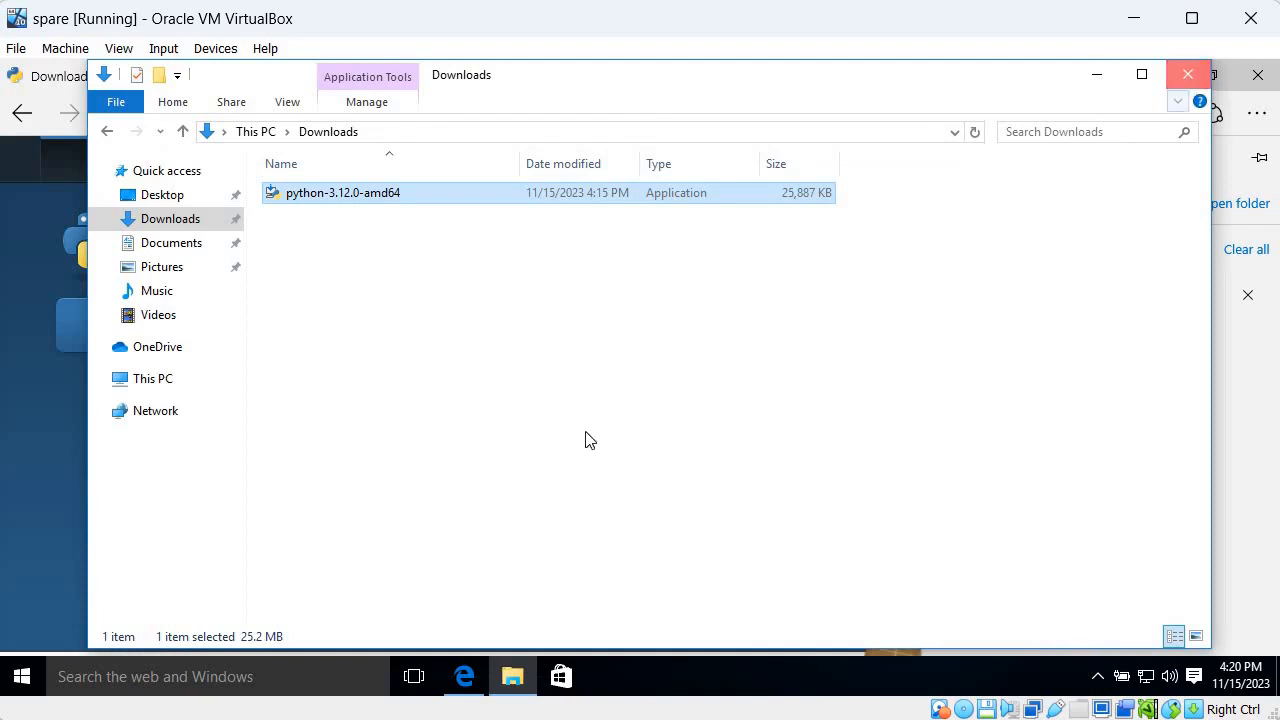
Search the web for "vs code" in a new browser tab and try installing Visual Studio Code from the Microsoft Store result
left_click(221, 87)
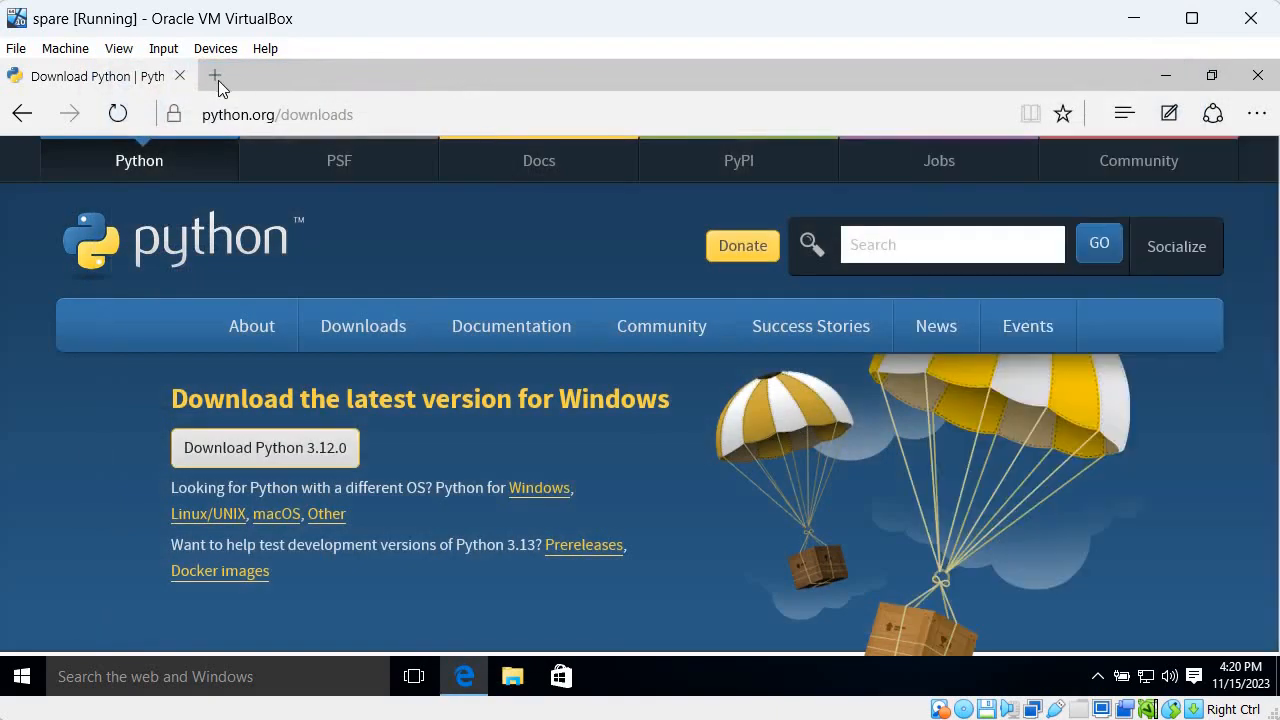
left_click(221, 82)
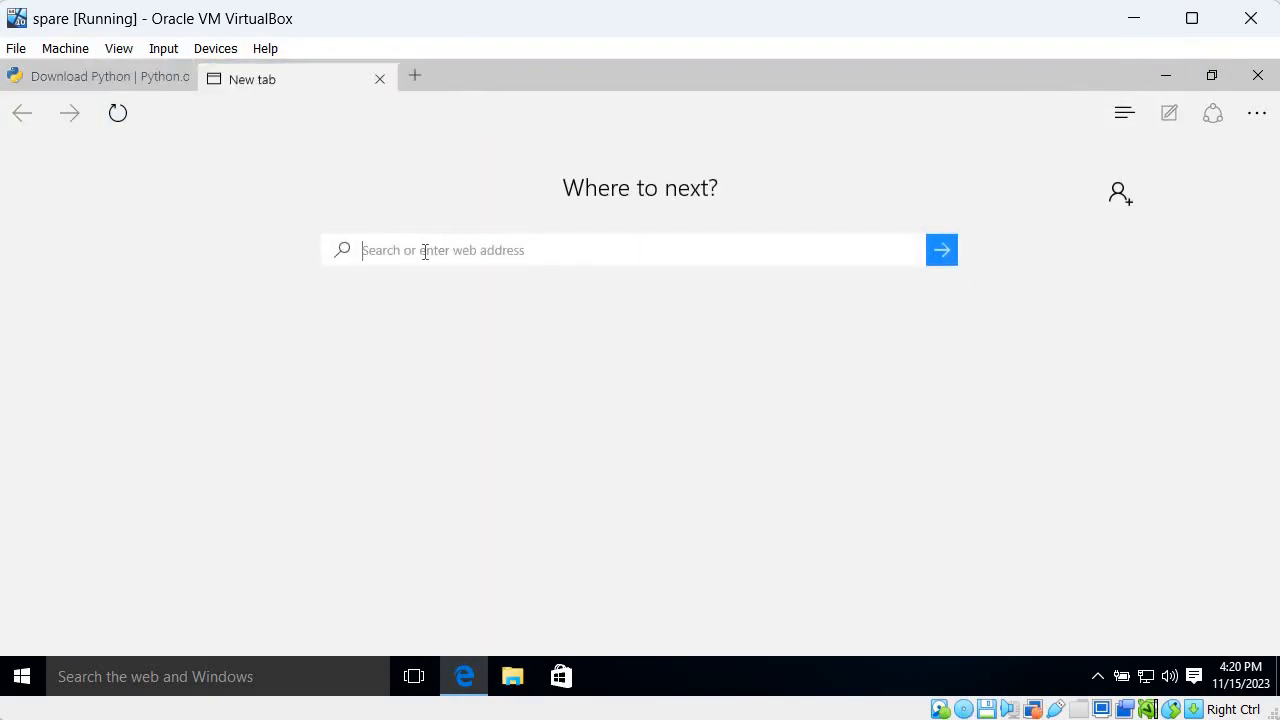
type("vs code")
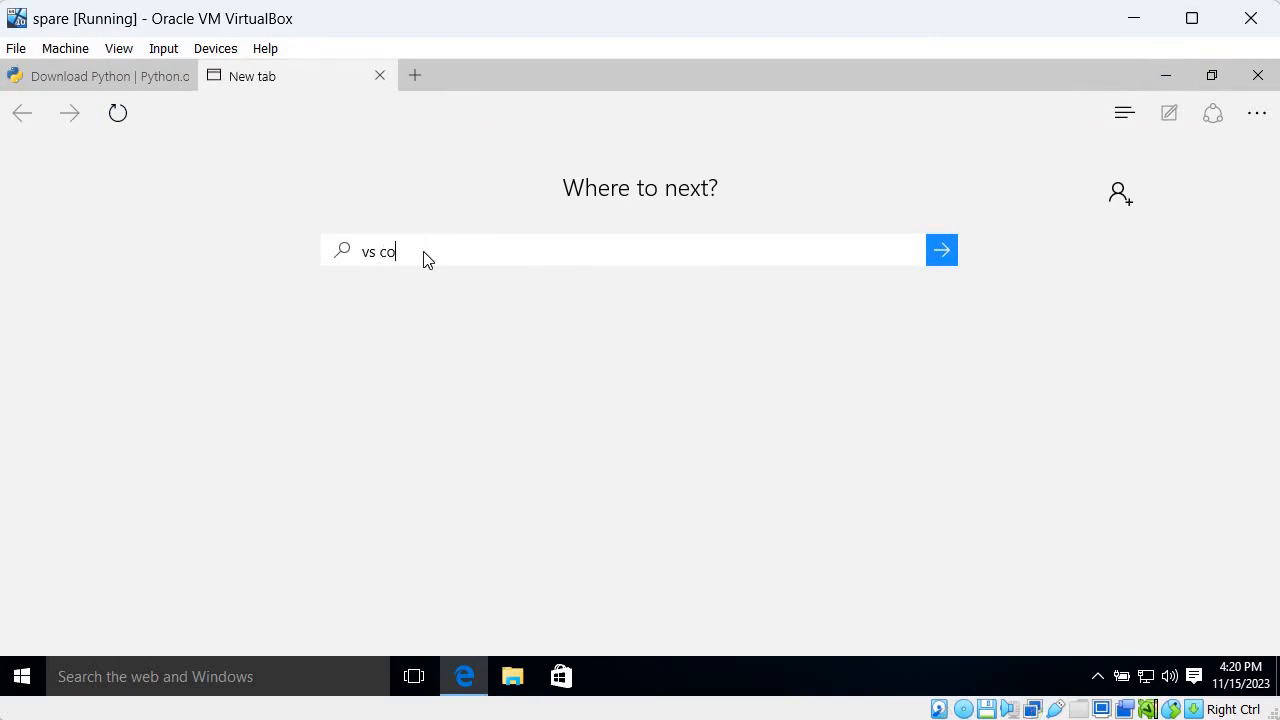
key("Return")
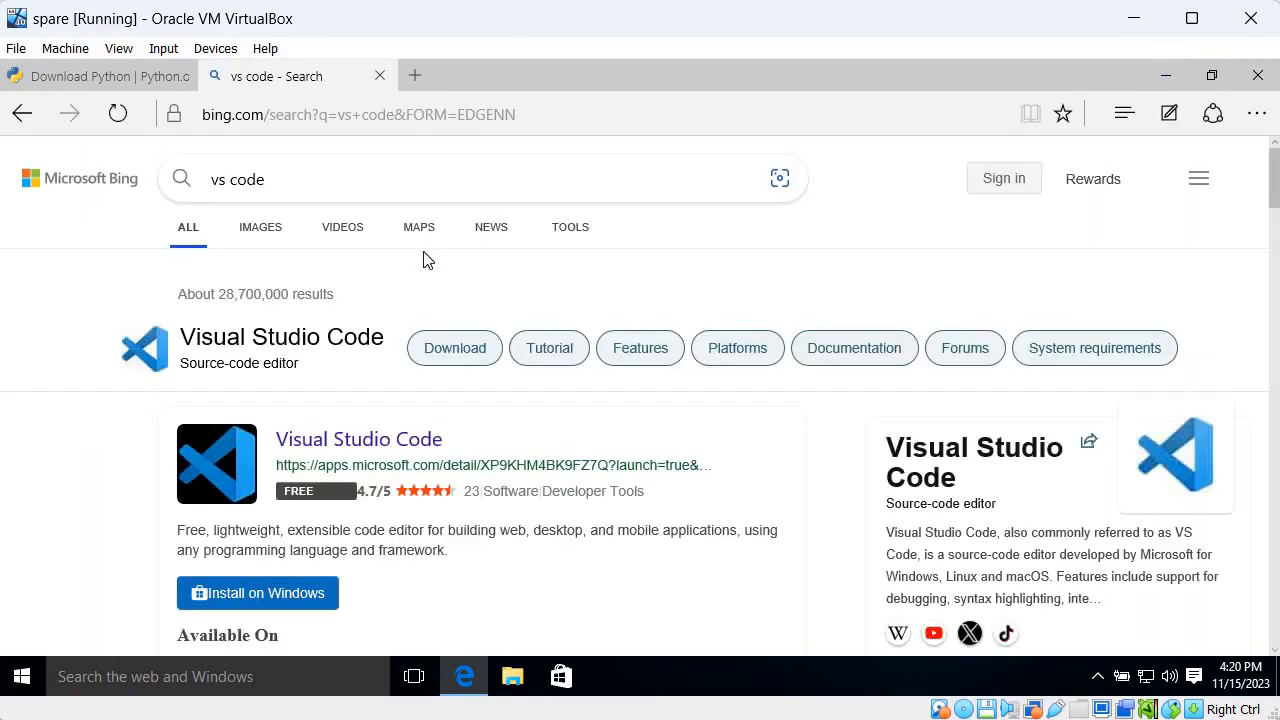
left_click(285, 600)
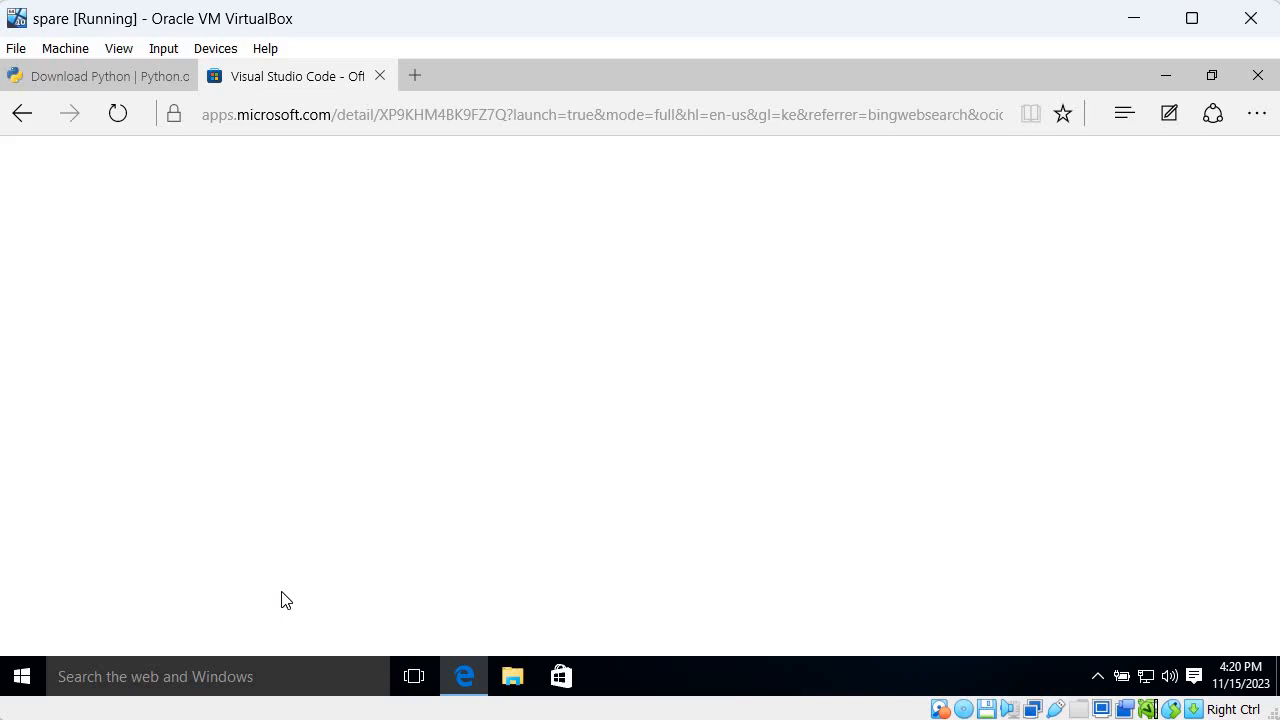
Search the web for "vs code" in a new browser tab
left_click(411, 78)
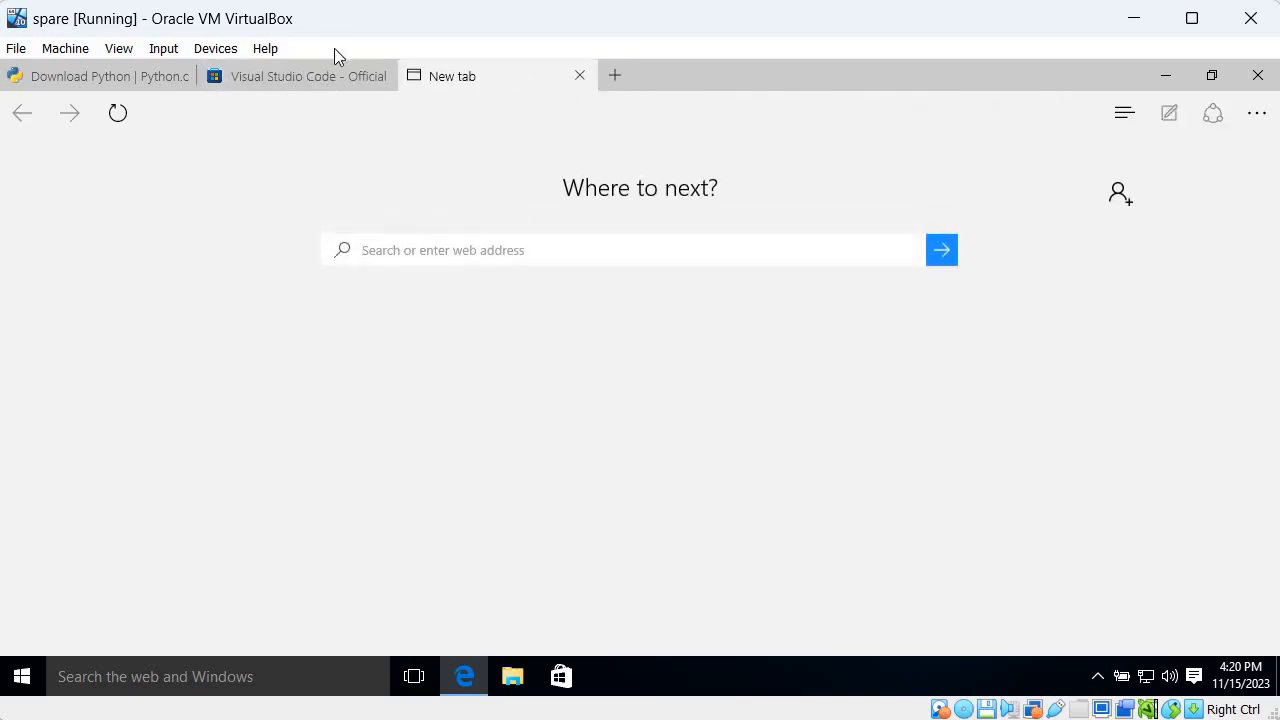
left_click(313, 78)
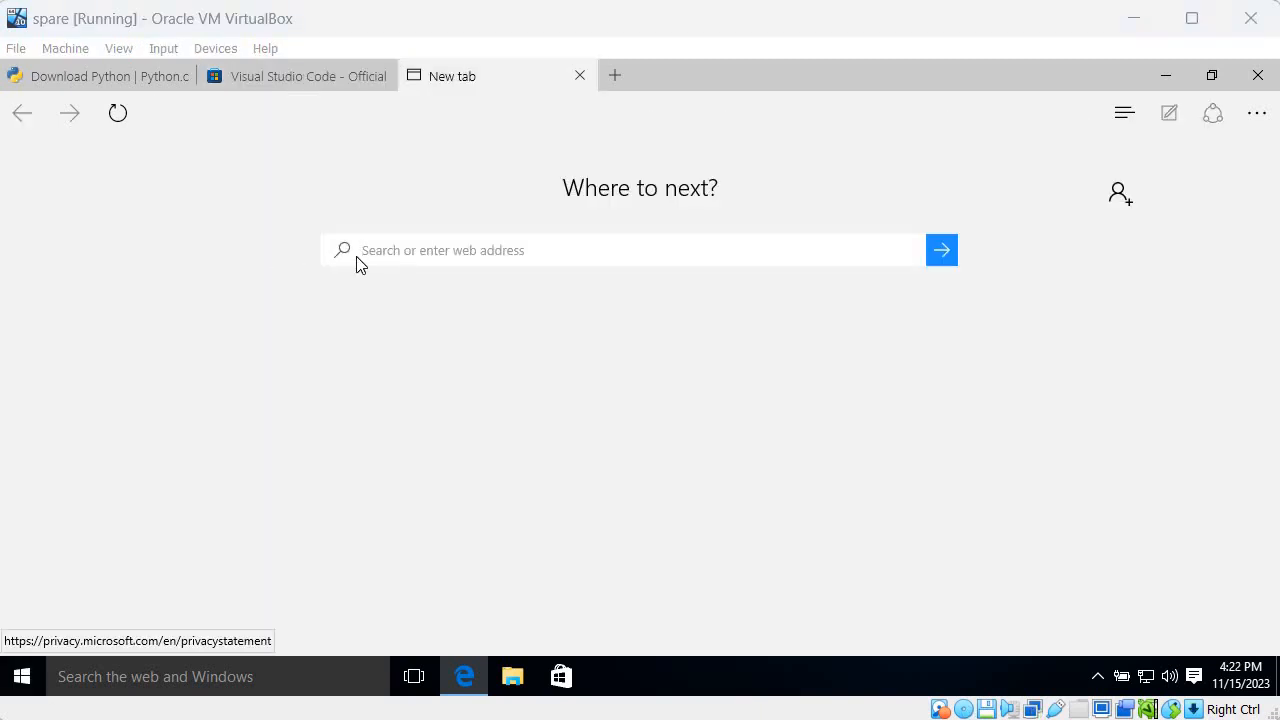
left_click(385, 254)
type("v")
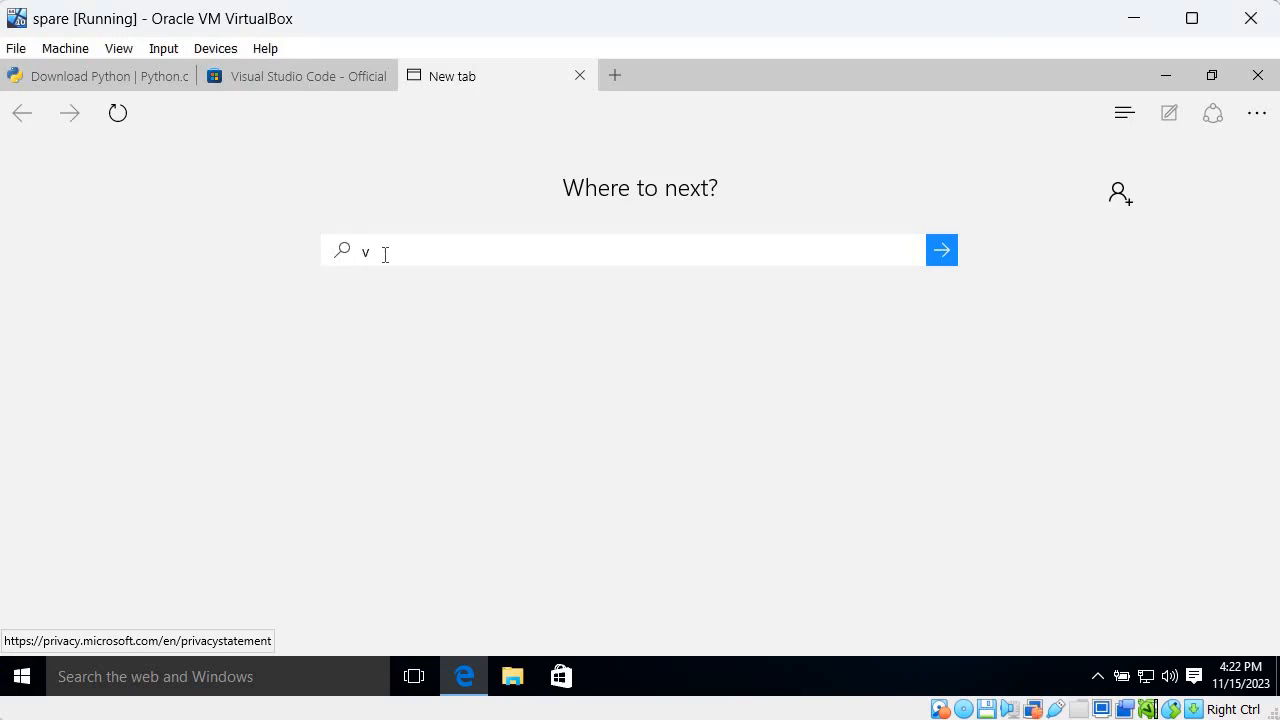
type("s code")
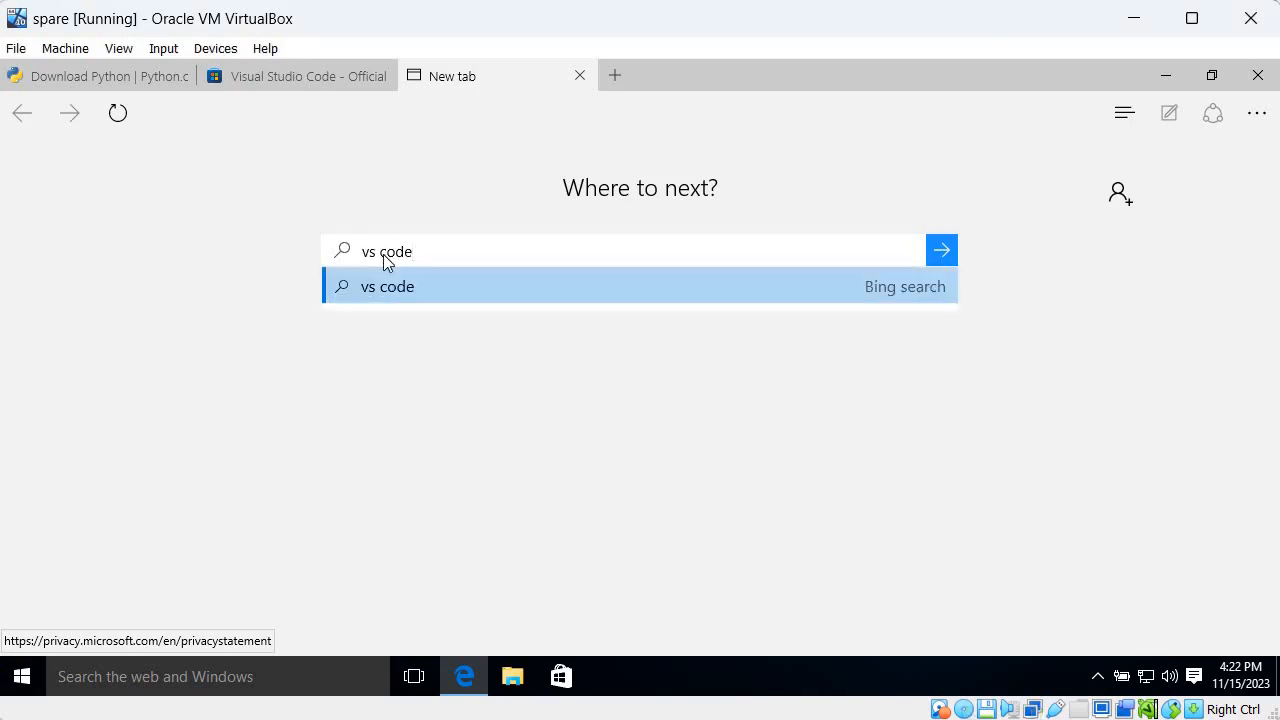
key("Return")
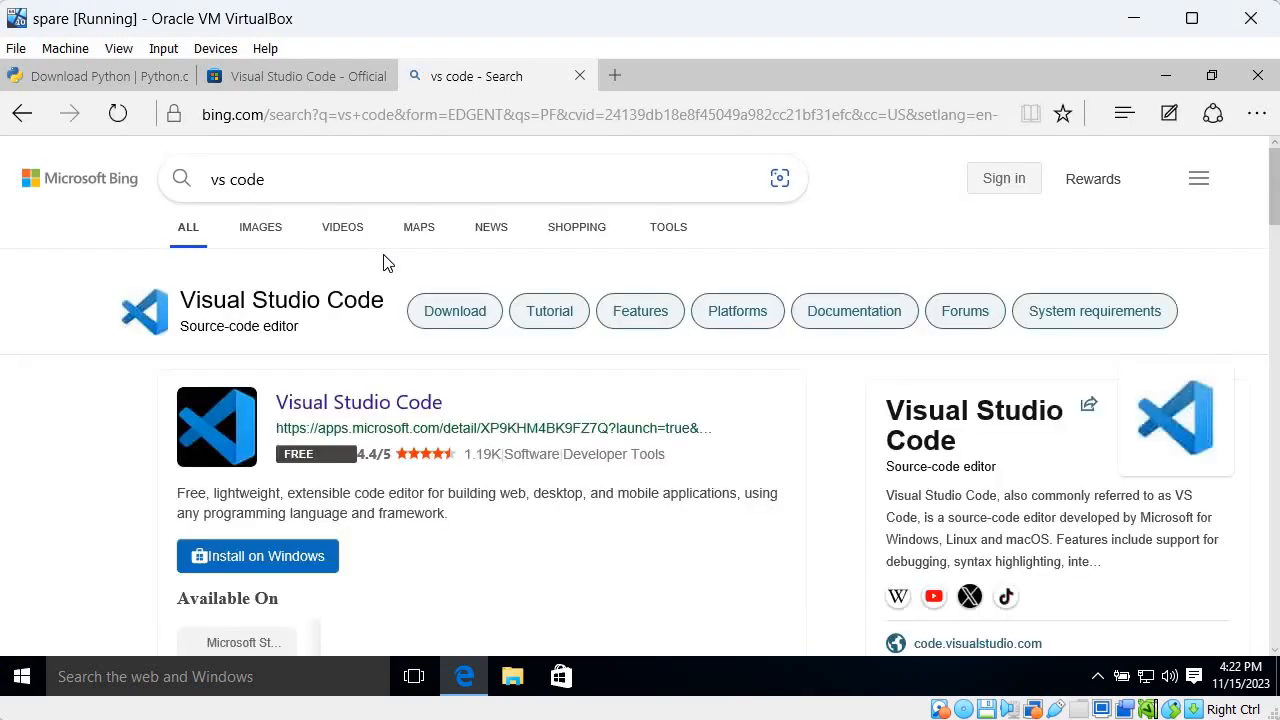
Open the official code.visualstudio.com site from the search results and download the stable Windows build of Visual Studio Code
scroll(385, 255, "down", 3)
scroll(334, 325, "down", 5)
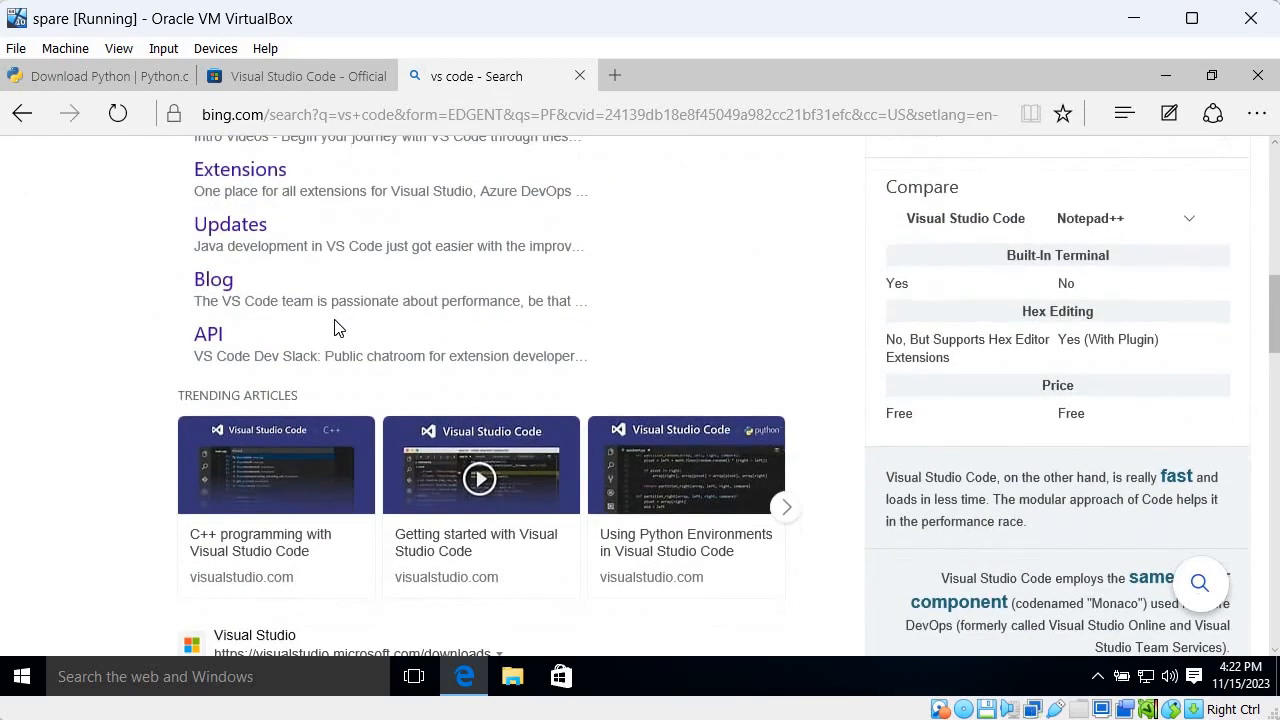
scroll(284, 375, "up", 1)
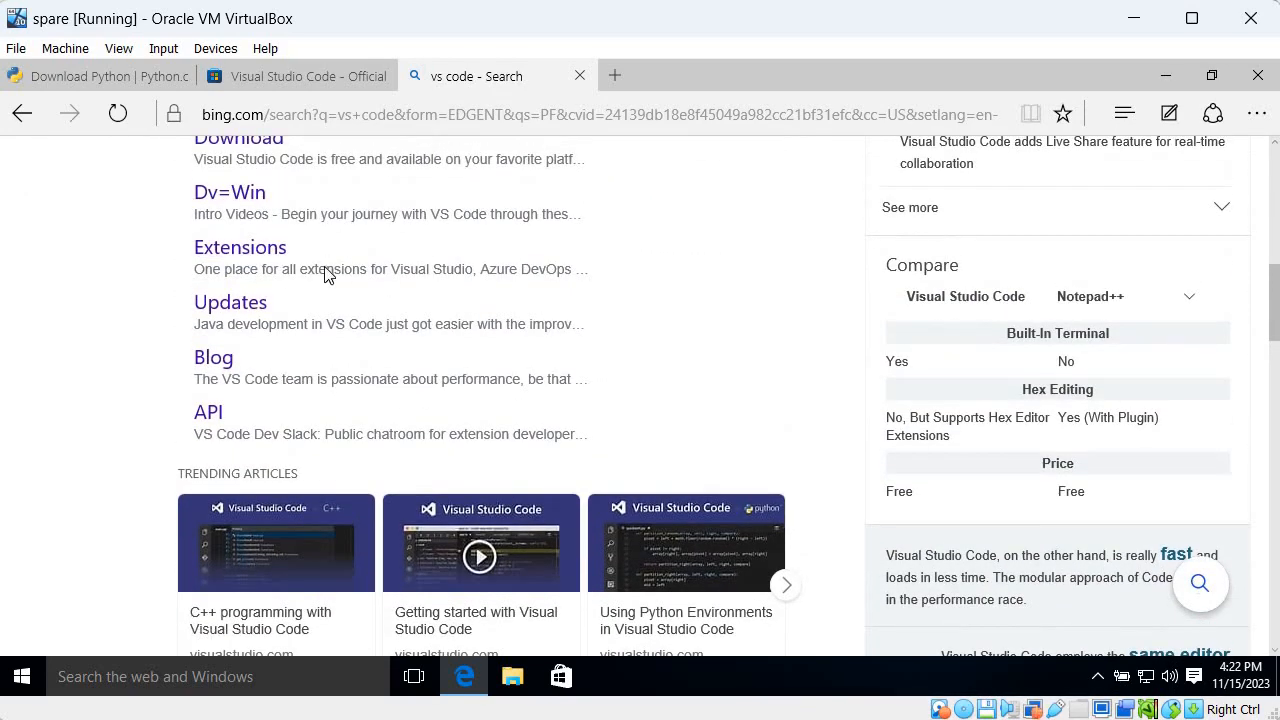
scroll(325, 272, "up", 2)
left_click(355, 192)
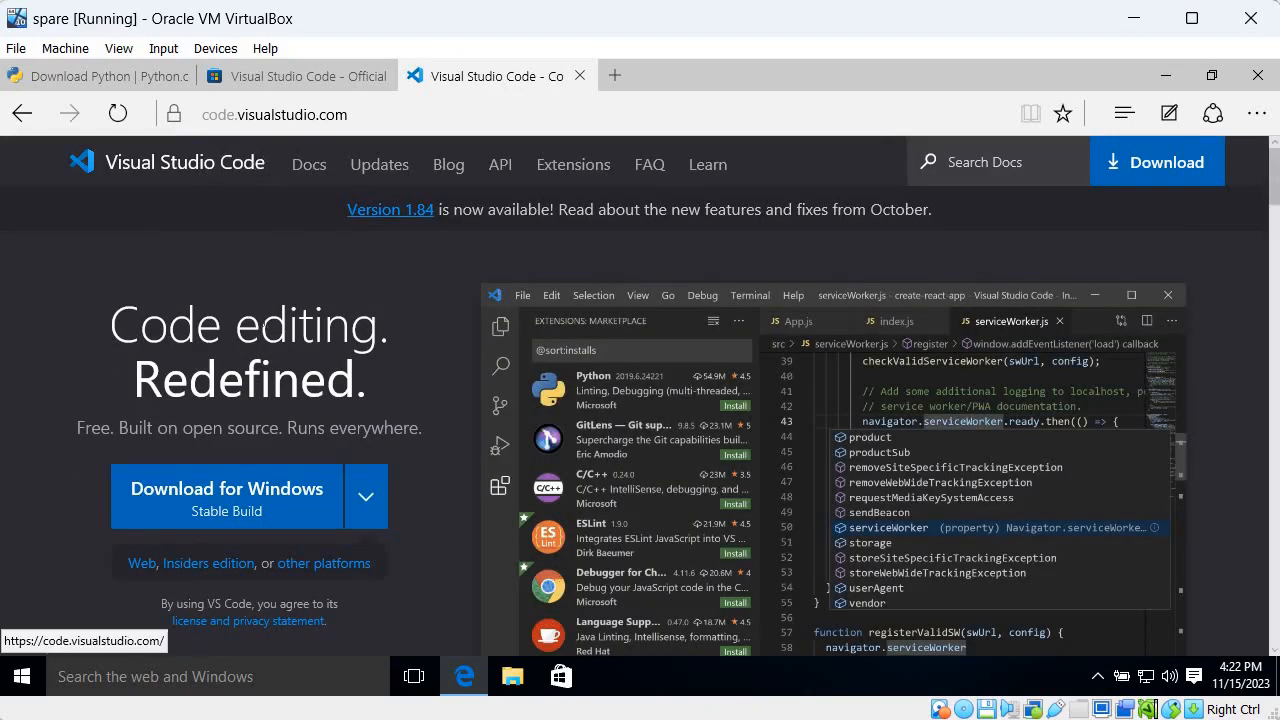
left_click(247, 487)
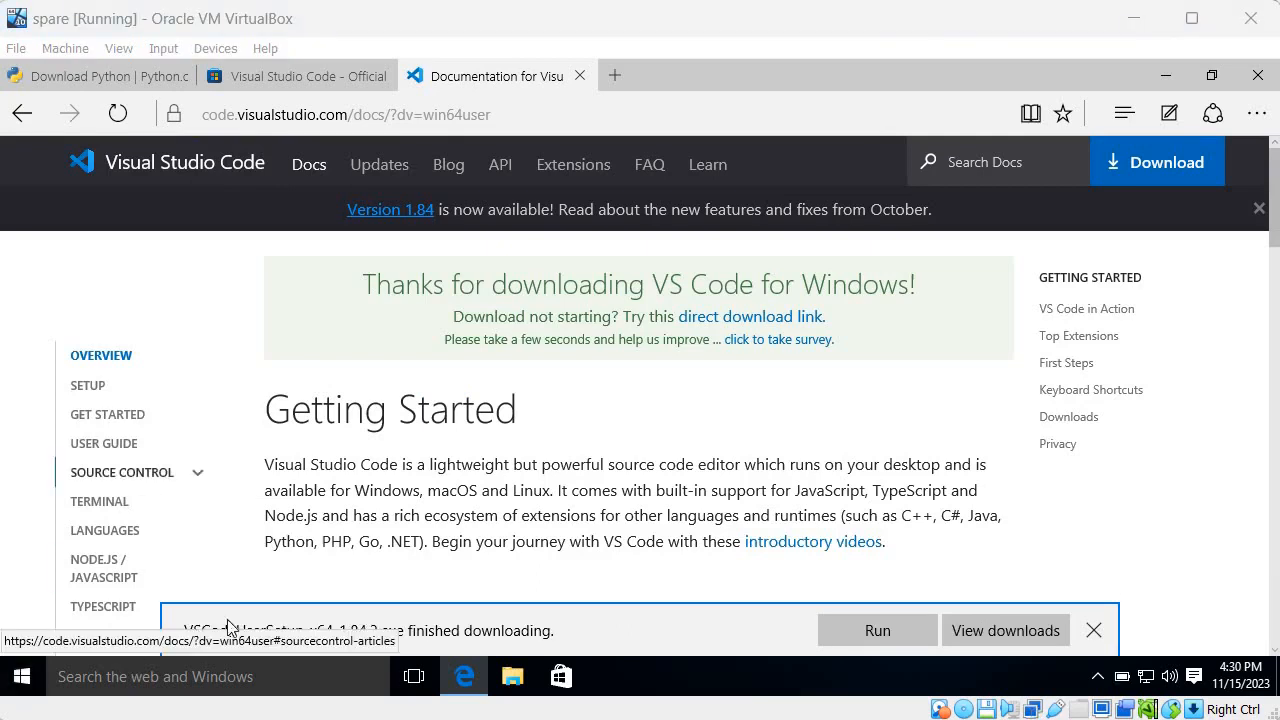
Run the VSCodeUserSetup-x64-1.84.2 installer from the Downloads folder in File Explorer
left_click(502, 677)
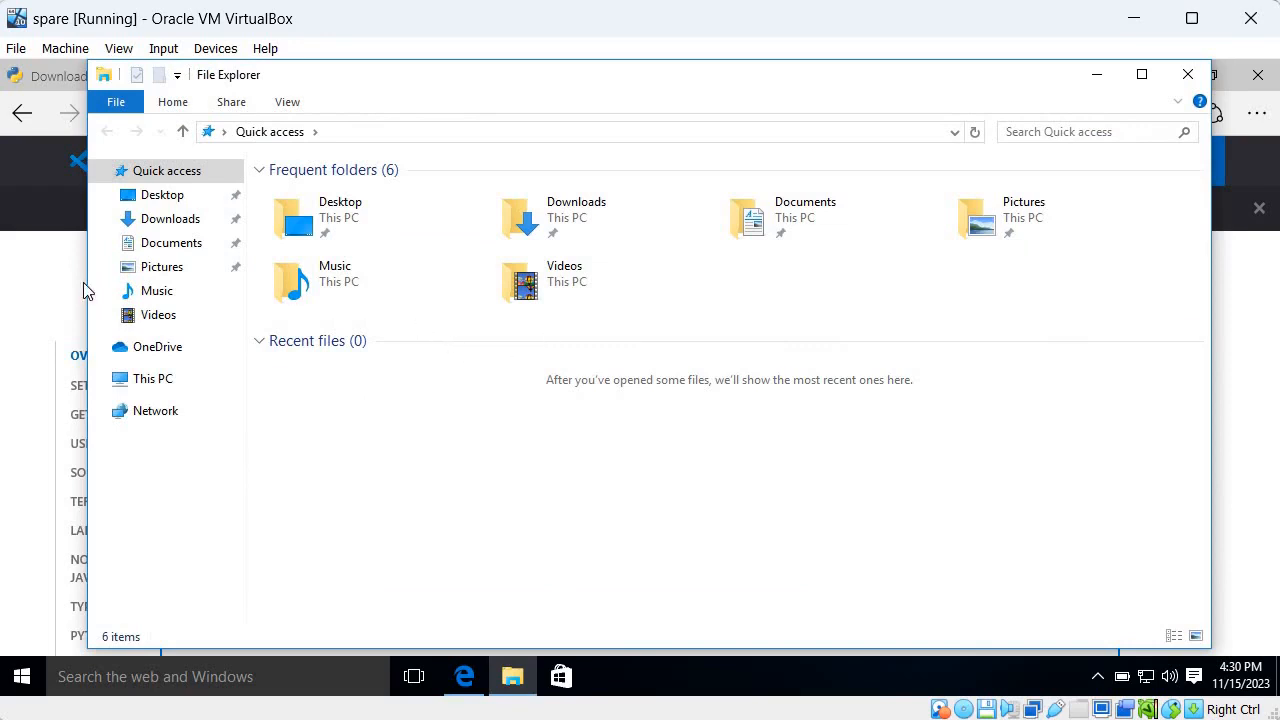
left_click(150, 225)
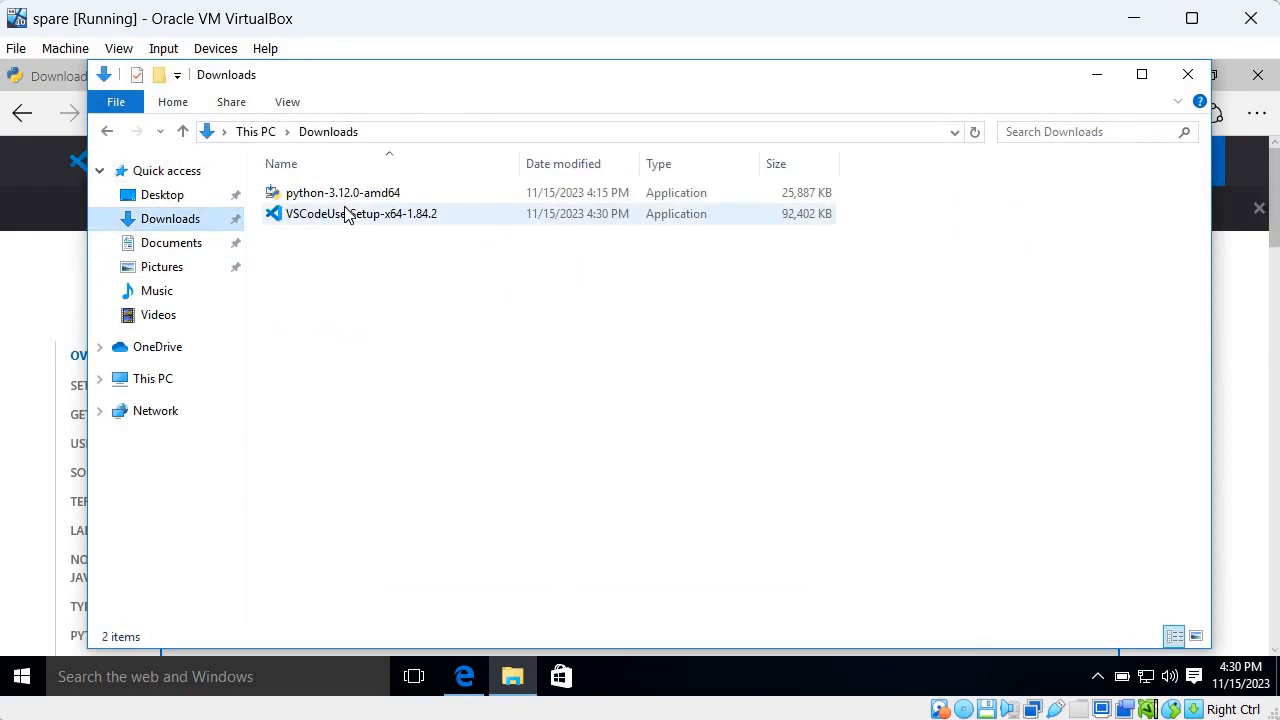
left_click(343, 213)
key("Return")
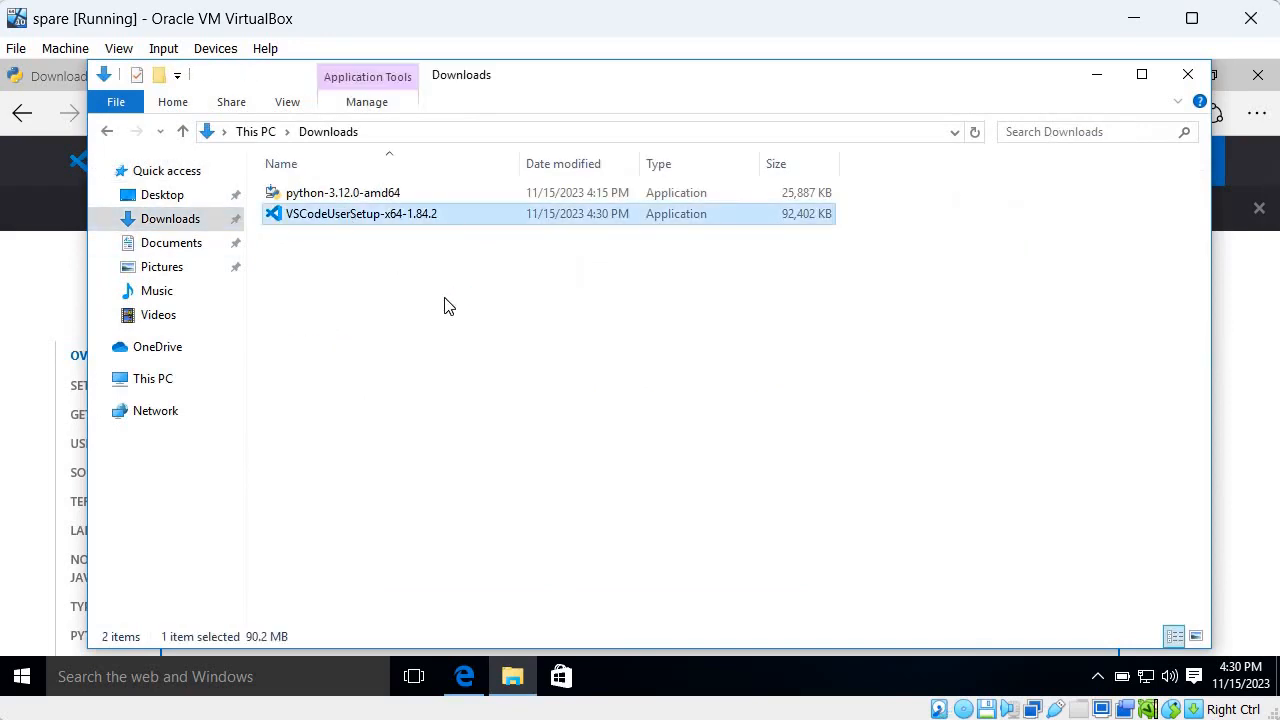
left_click(704, 390)
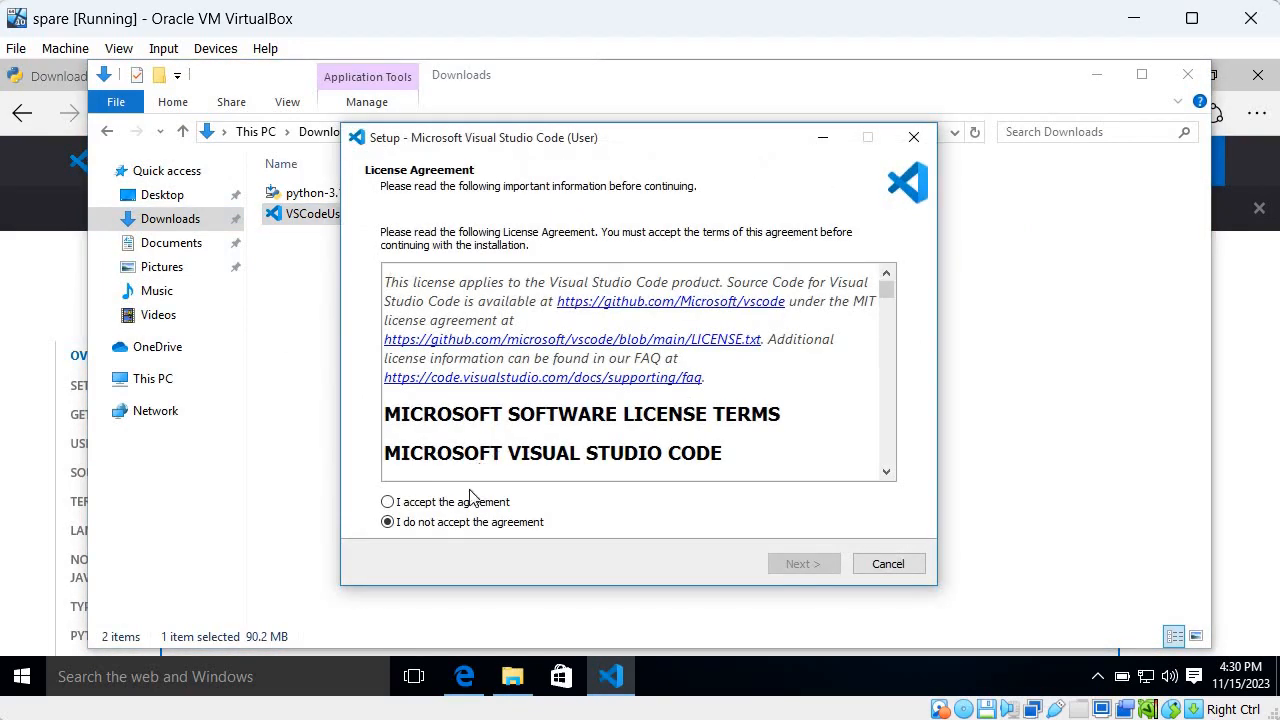
Accept the license agreement, install Visual Studio Code with the default folder and task options, and finish setup with the launch option enabled
left_click(462, 505)
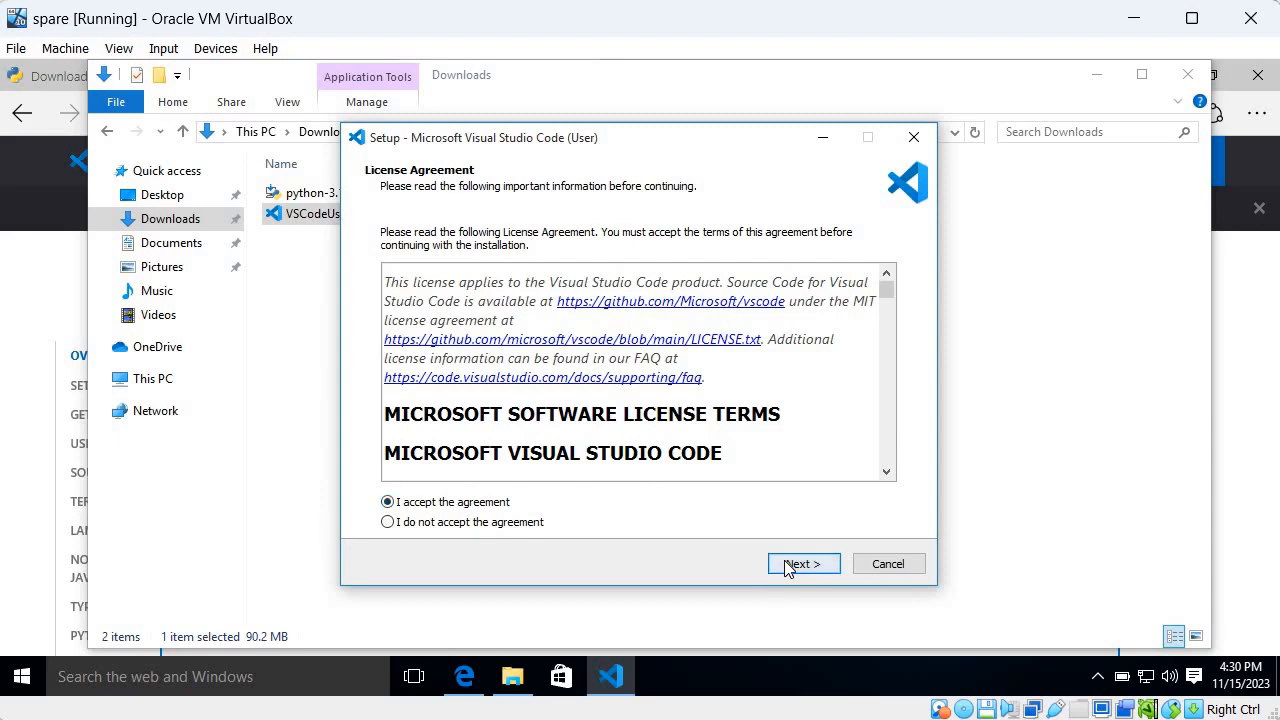
left_click(798, 565)
left_click(801, 565)
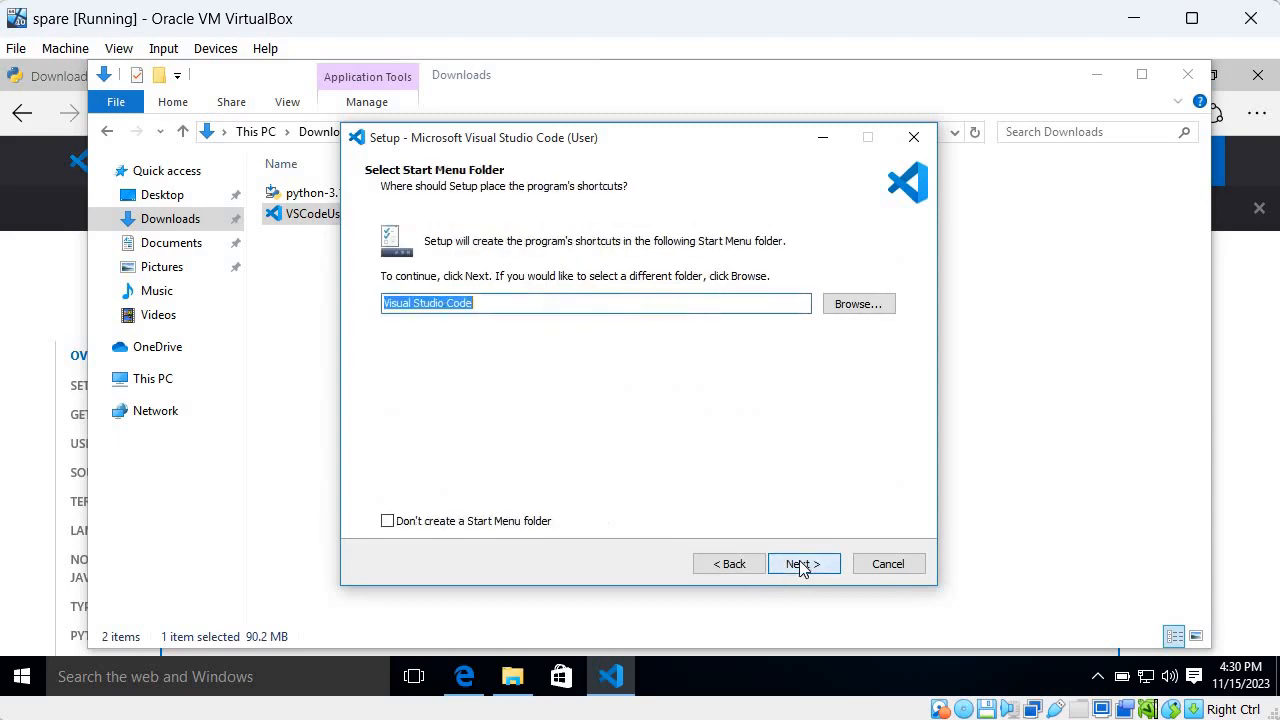
left_click(801, 565)
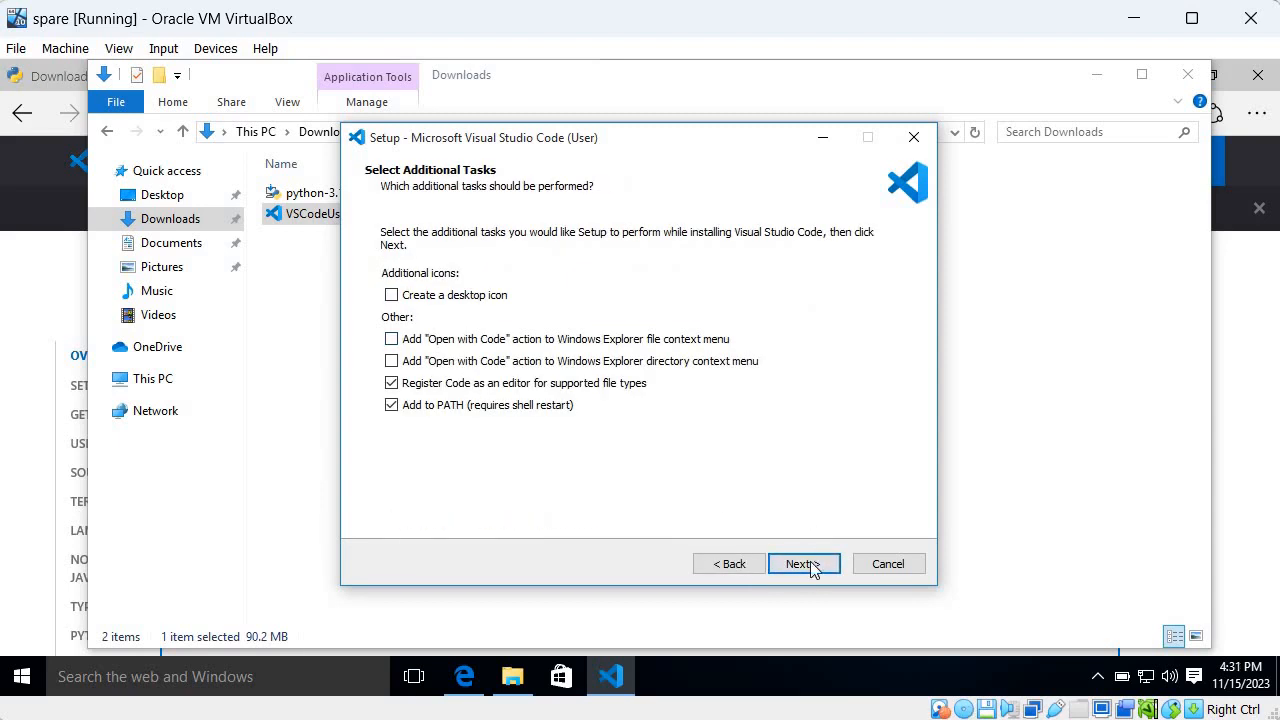
left_click(805, 565)
left_click(805, 565)
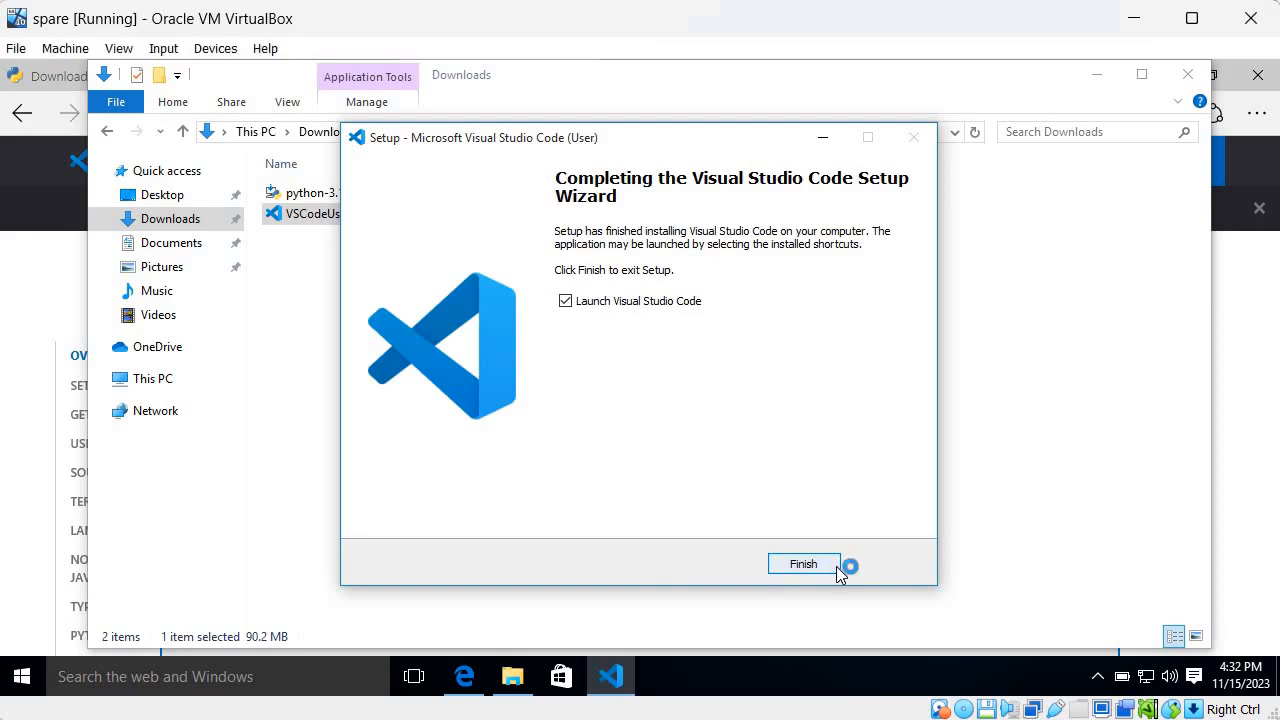
left_click(836, 566)
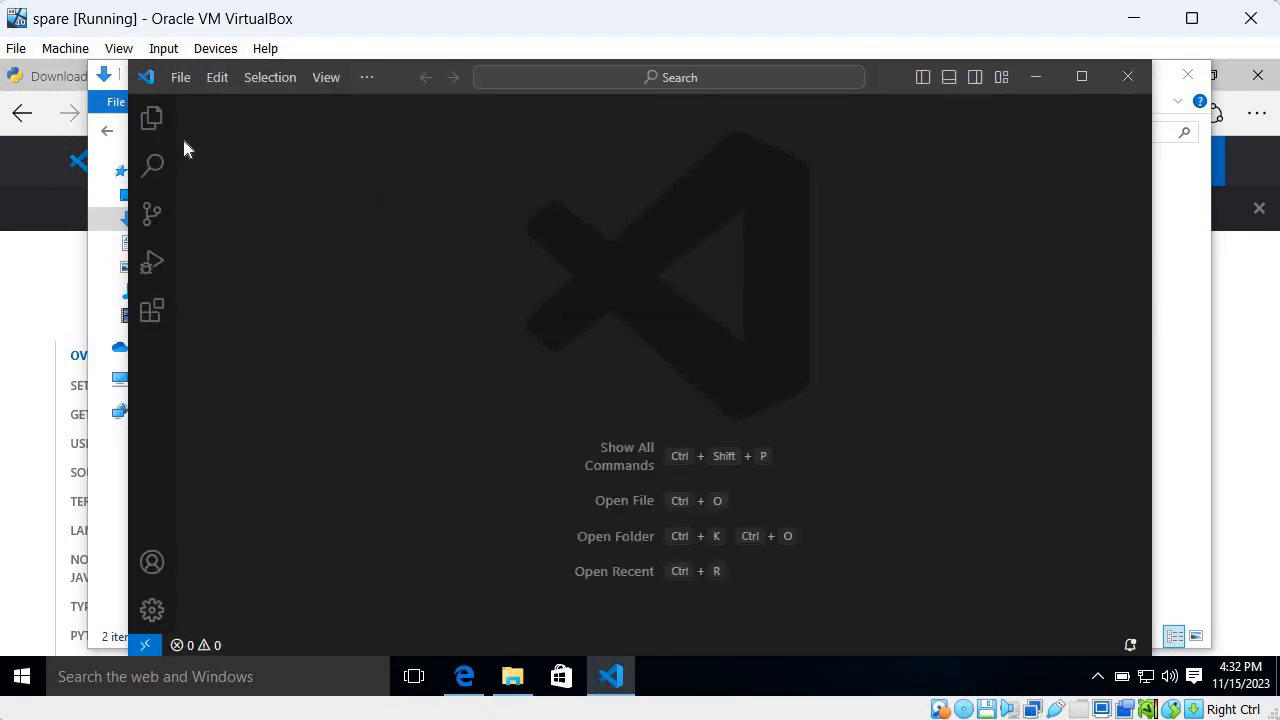
left_click(176, 84)
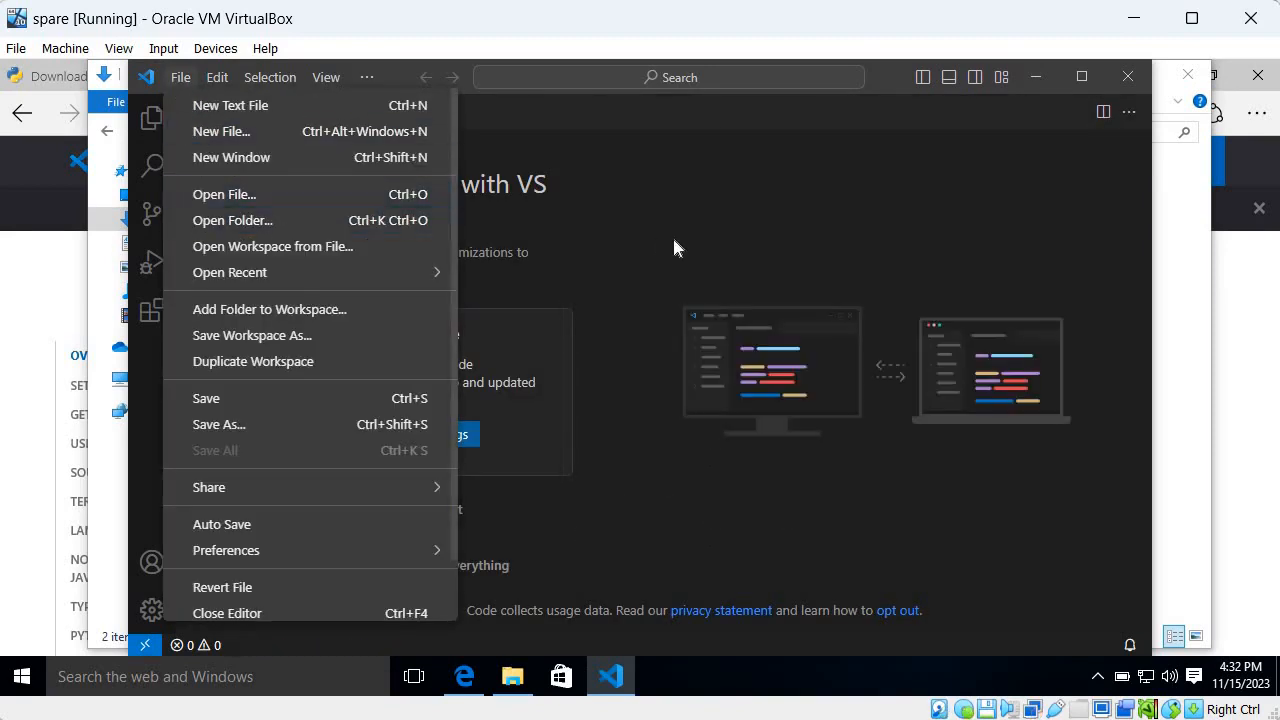
key("Escape")
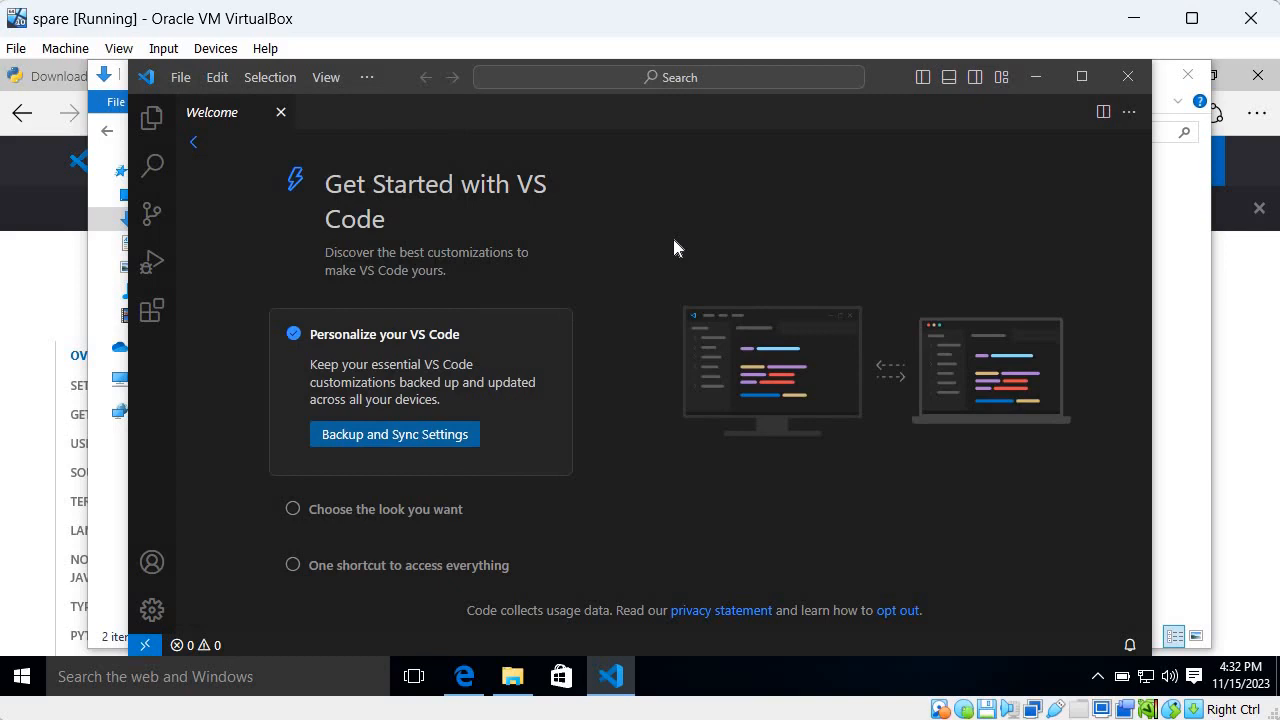
Show the Windows desktop, create a folder named pyprojects on it, and open that folder
key("super+d")
key("super")
left_click(1160, 300)
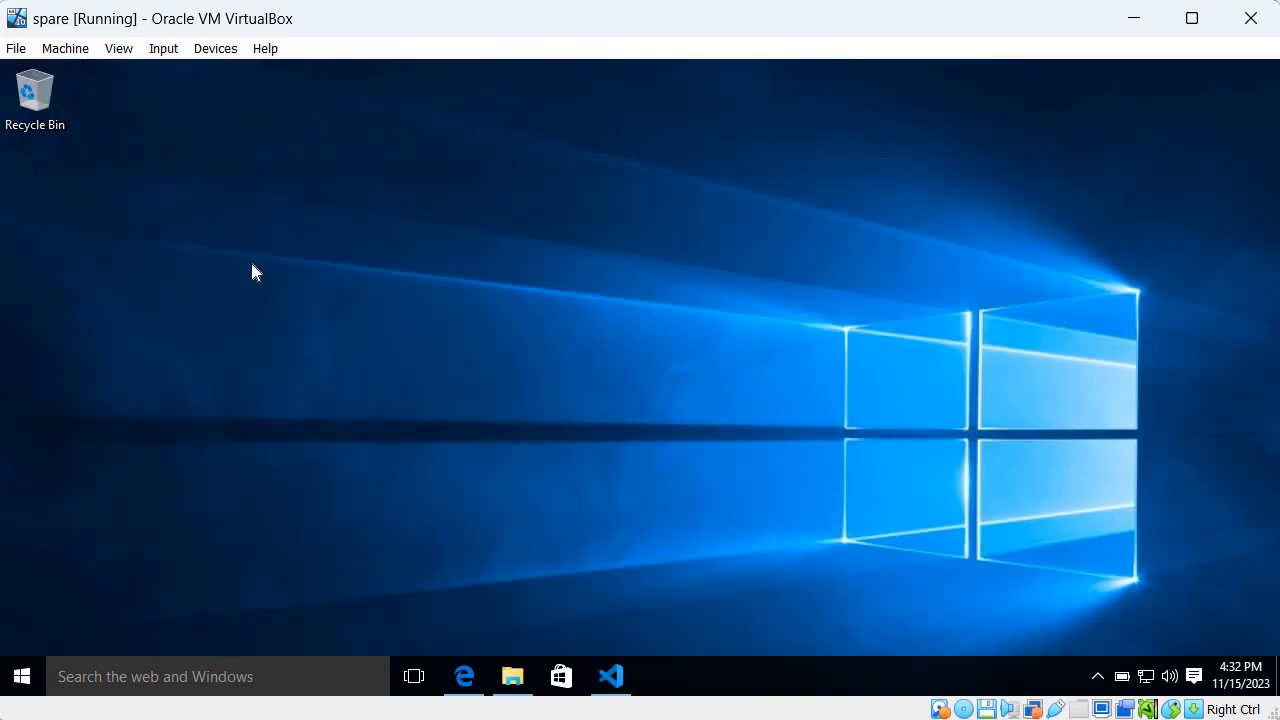
right_click(252, 268)
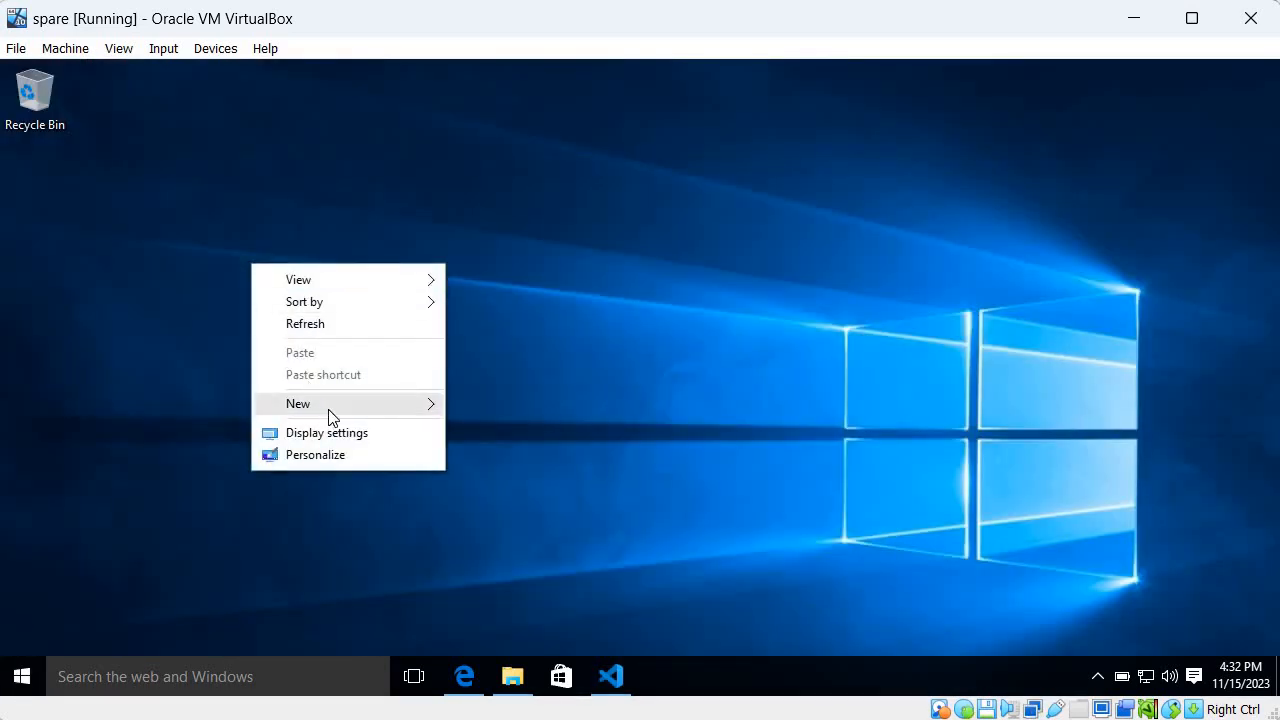
mouse_move(330, 410)
left_click(492, 406)
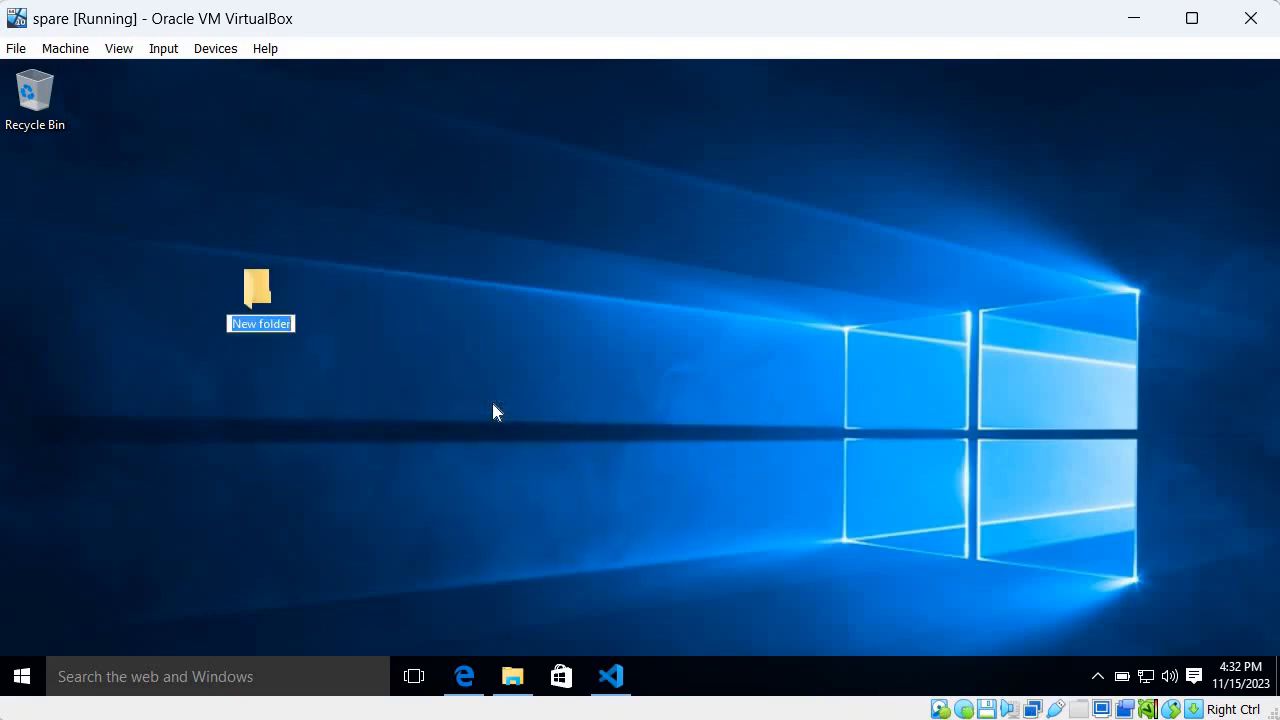
type("pypr")
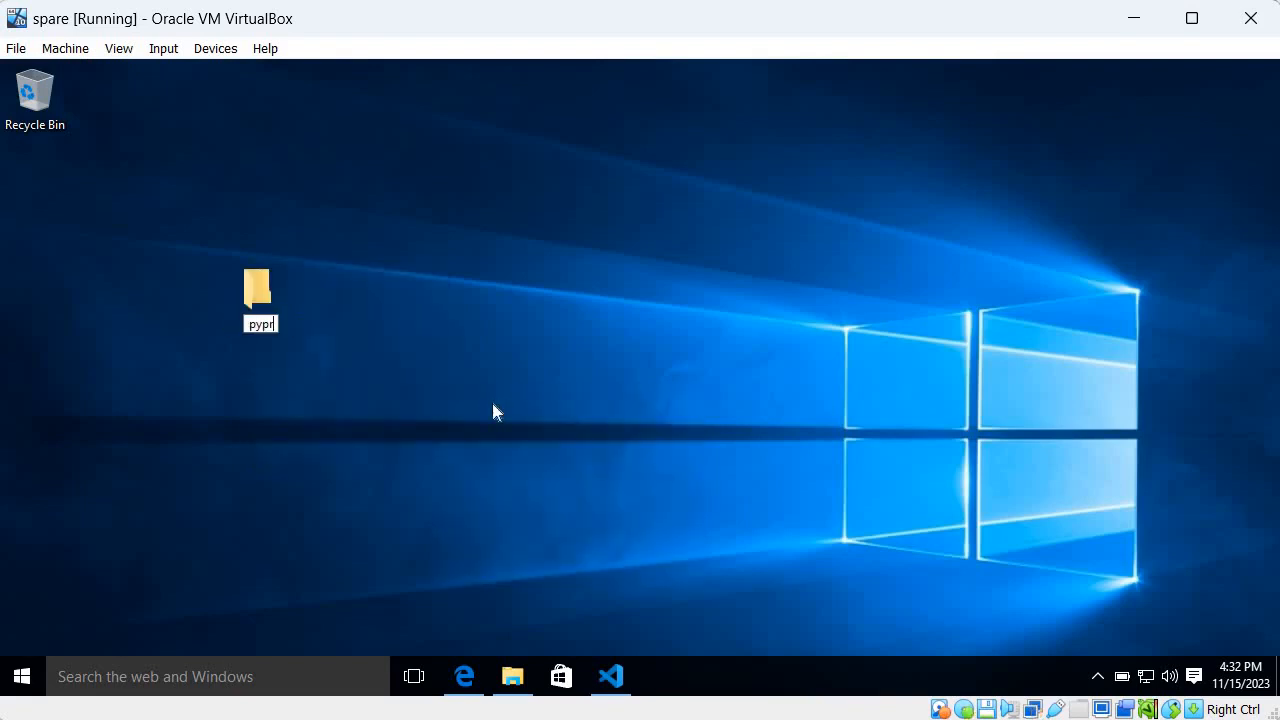
type("ojects")
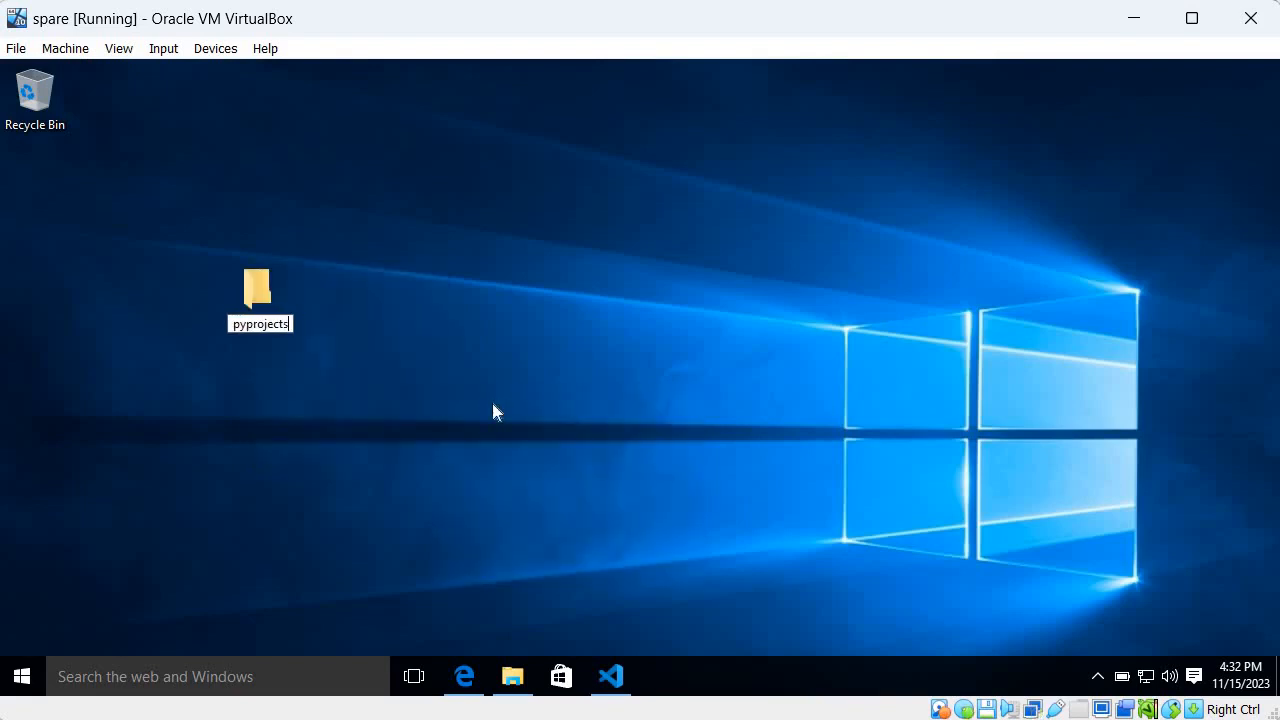
key("Return")
key("Return")
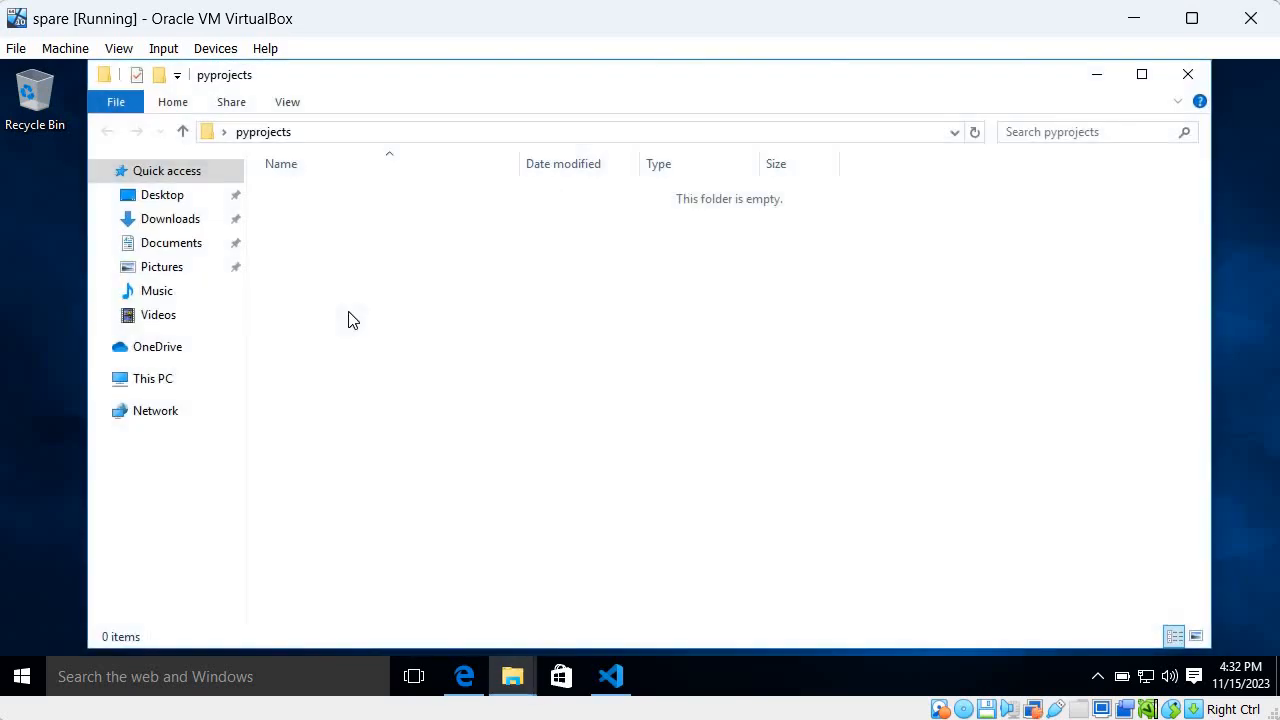
Switch to Visual Studio Code and open the desktop's pyprojects folder as the working folder
right_click(349, 312)
left_click(323, 368)
left_click(625, 672)
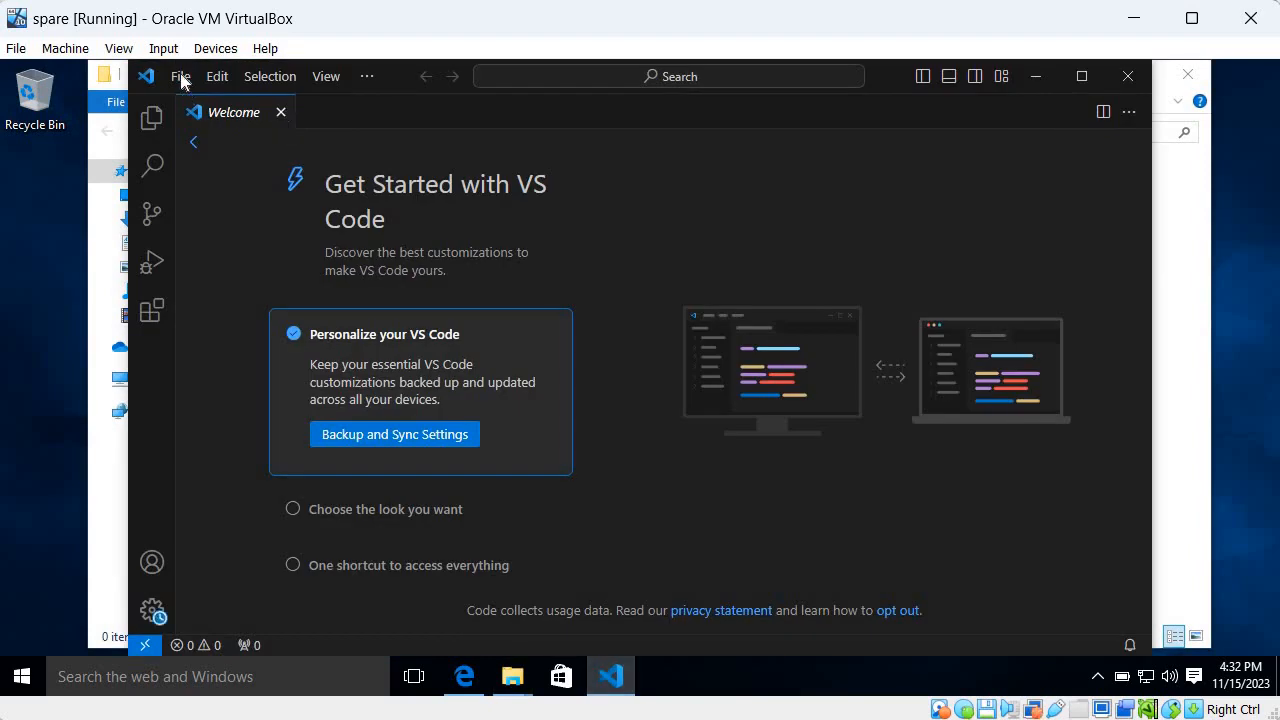
left_click(180, 76)
left_click(235, 220)
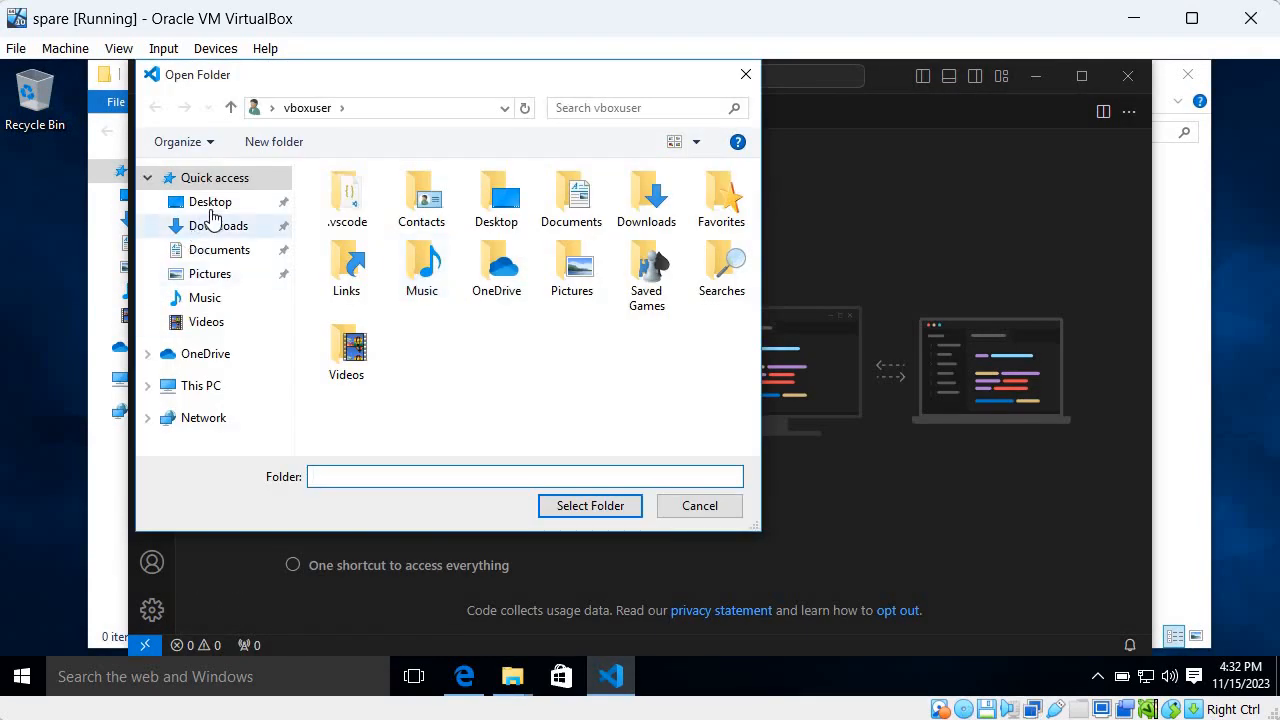
left_click(210, 225)
left_click(211, 201)
left_click(396, 205)
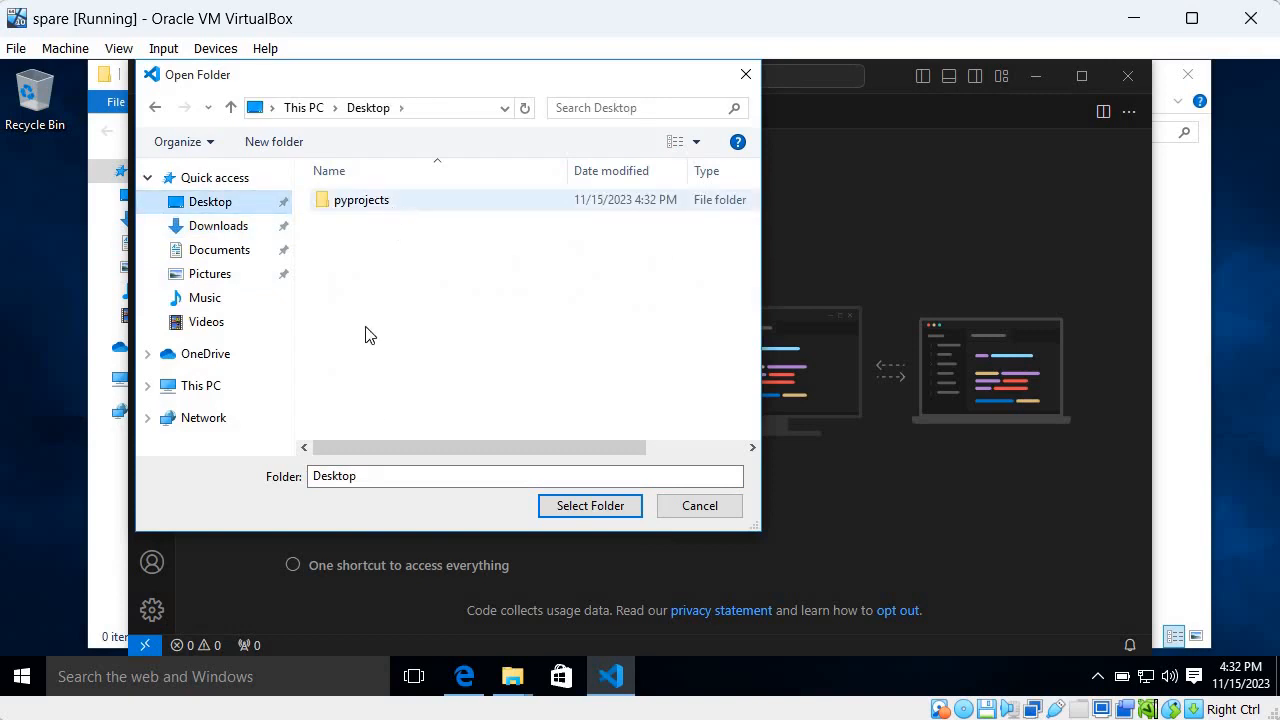
left_click(559, 507)
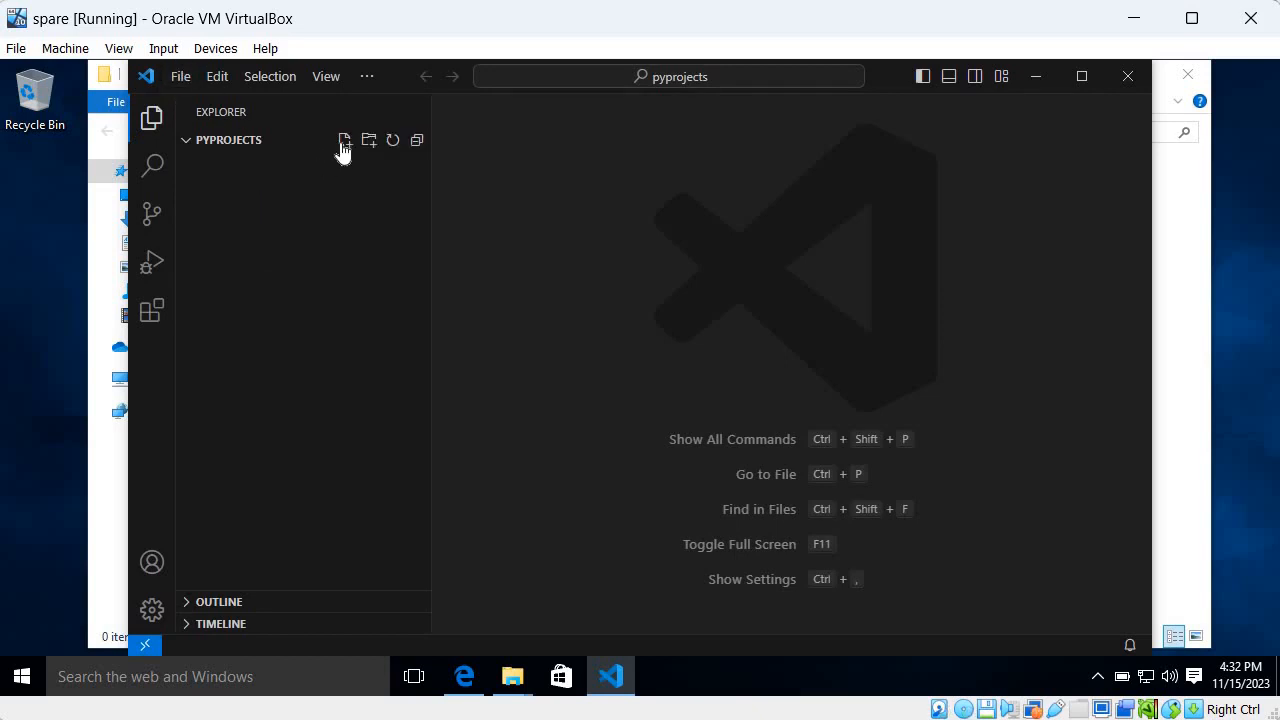
Create a new file named test.py in the pyprojects folder
left_click(343, 143)
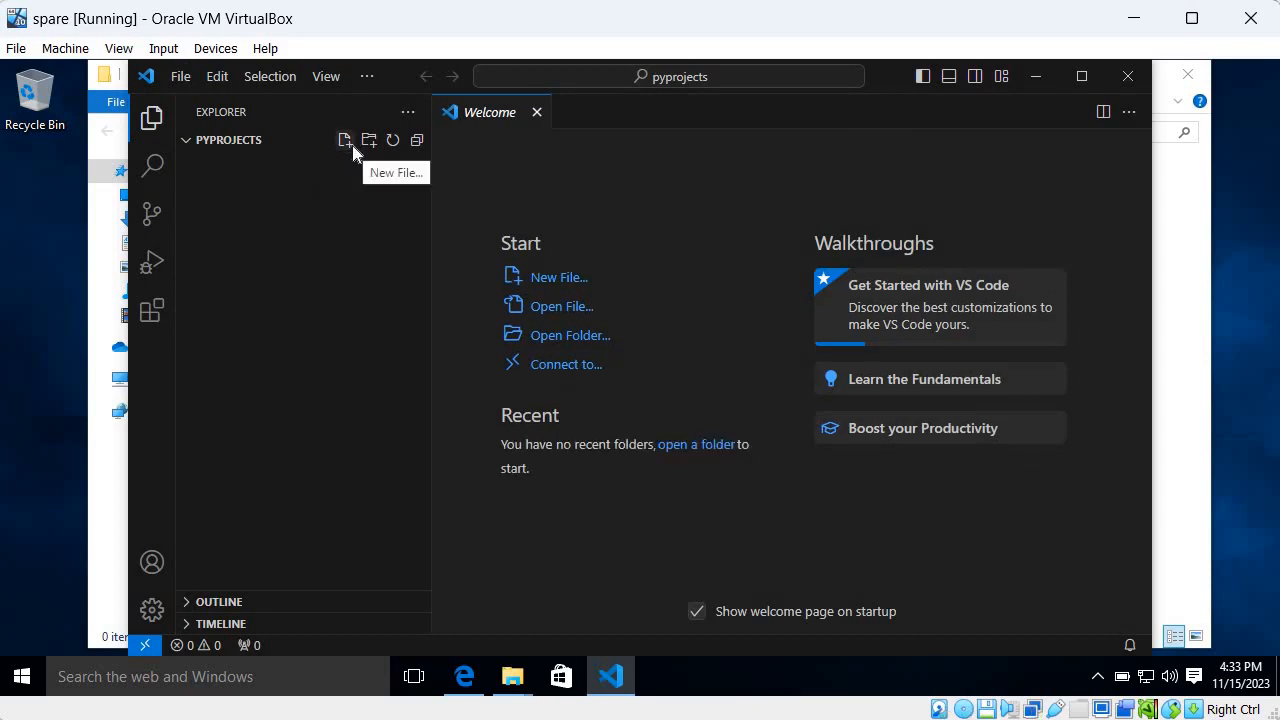
left_click(581, 490)
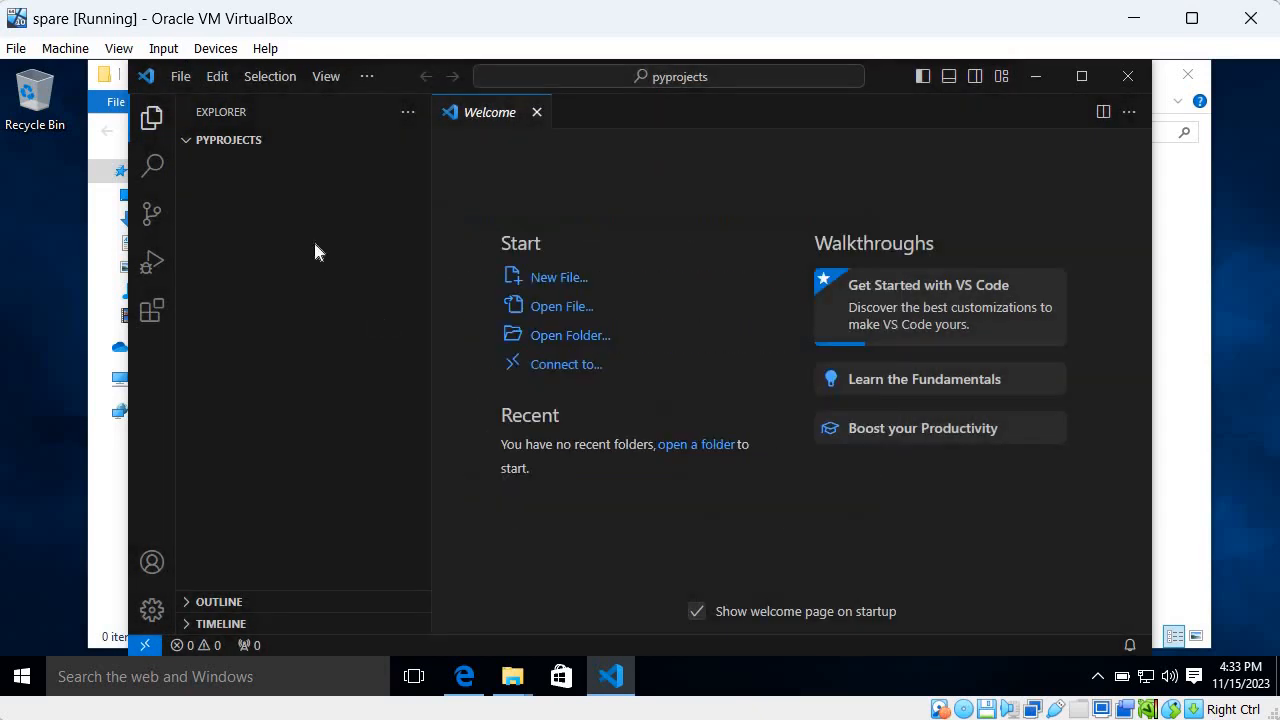
left_click(344, 140)
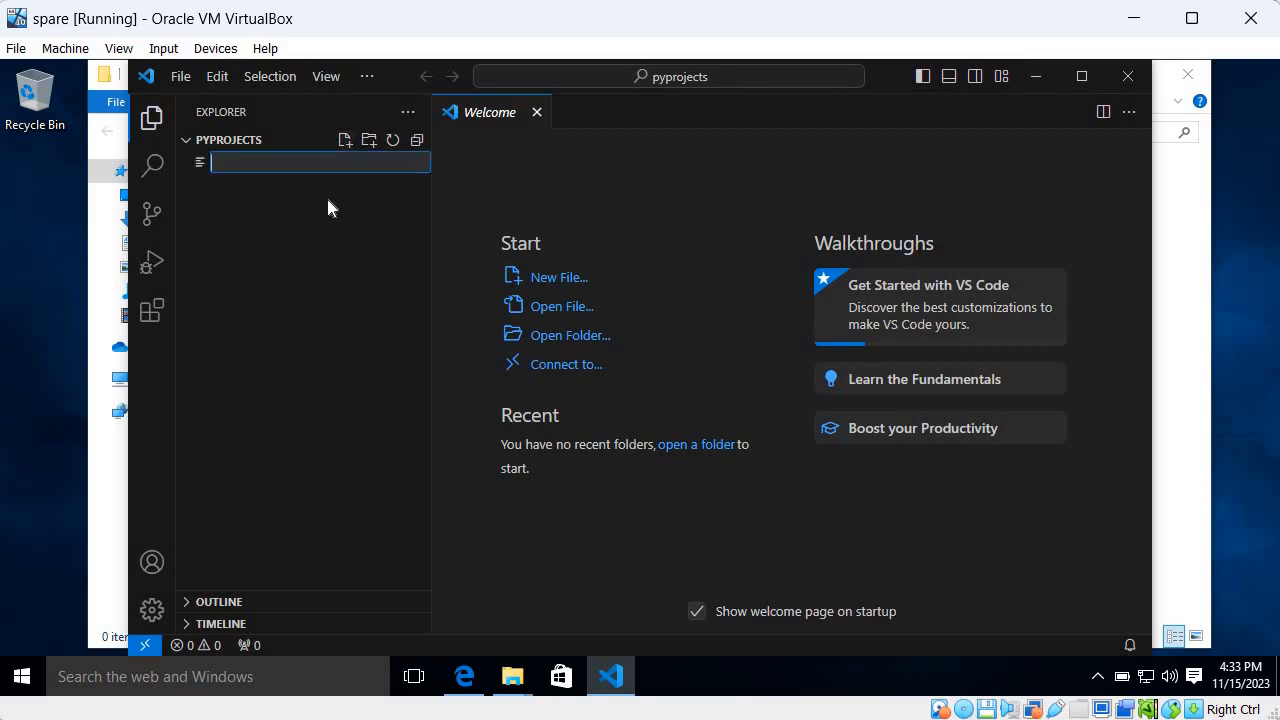
type("test.")
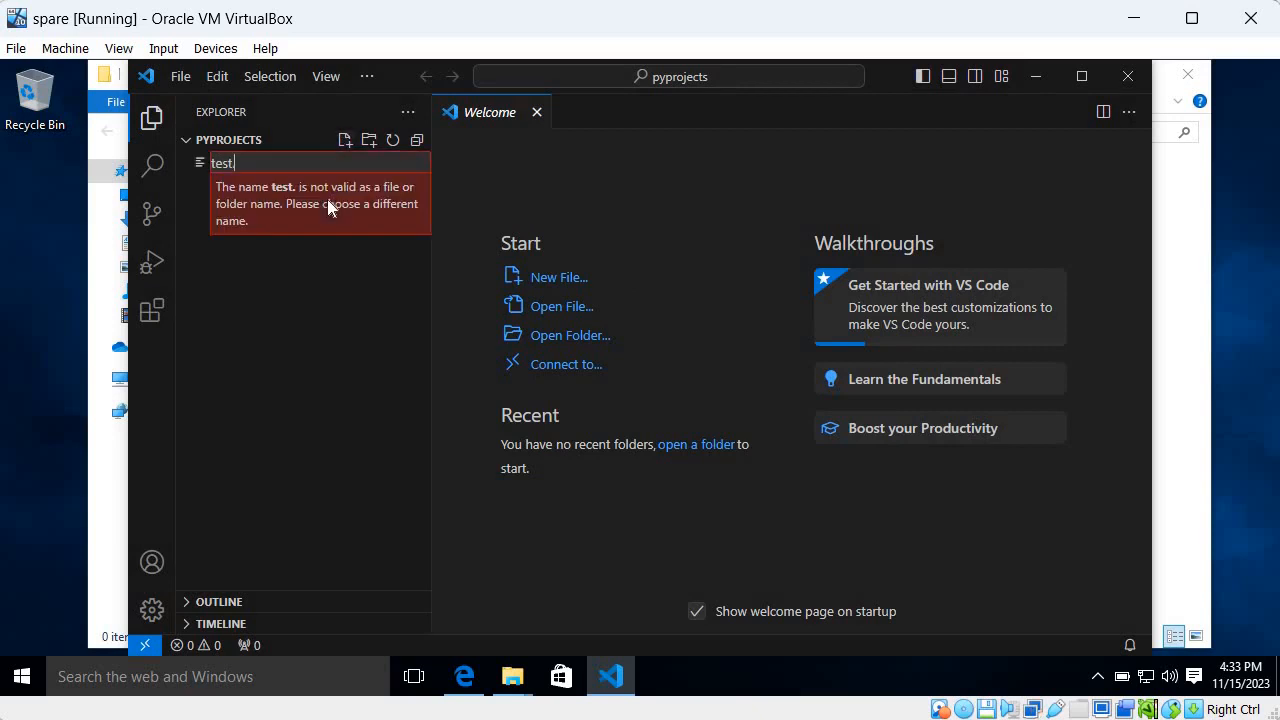
type("py")
key("Return")
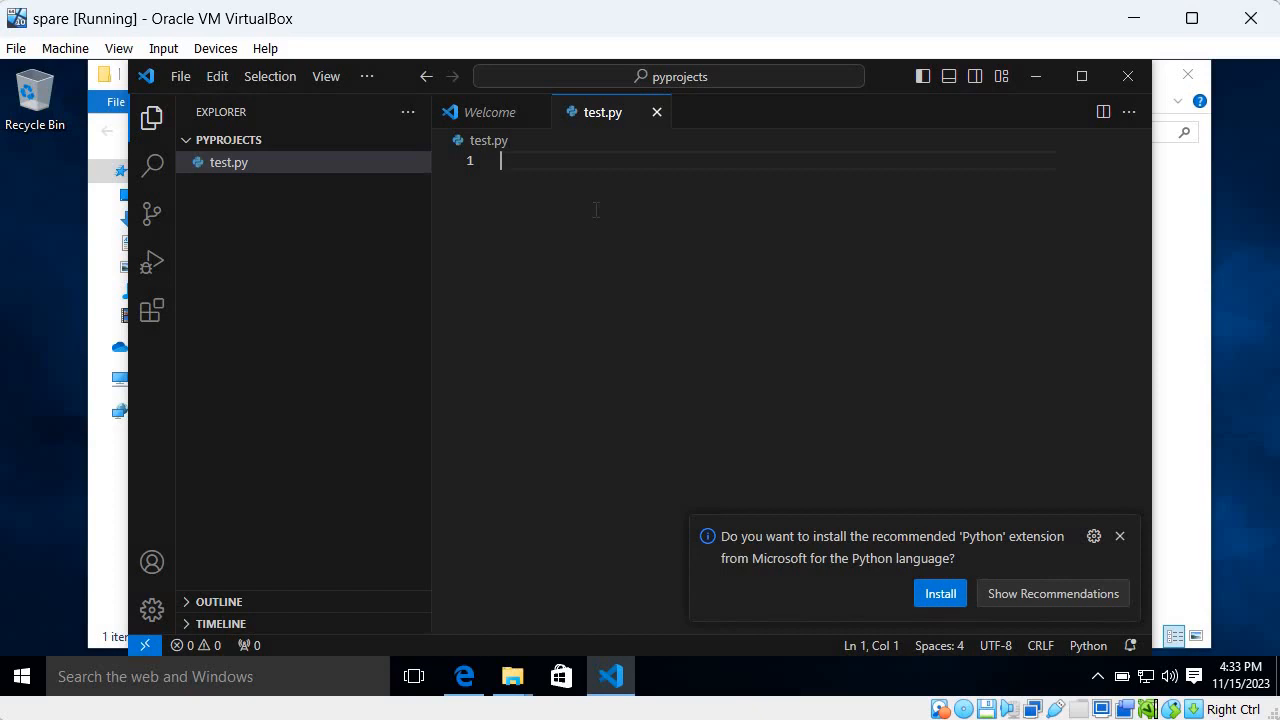
Write the line print(1234567) in test.py
type("s")
key("BackSpace")
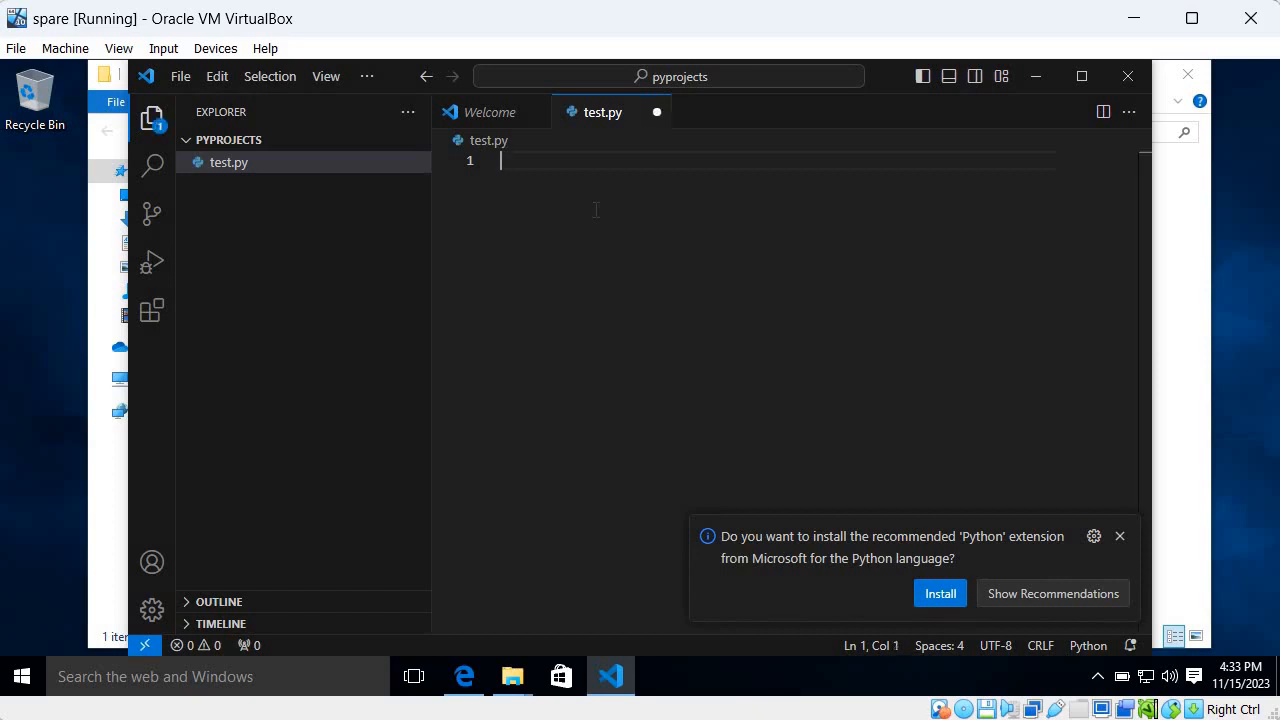
type("print(1234")
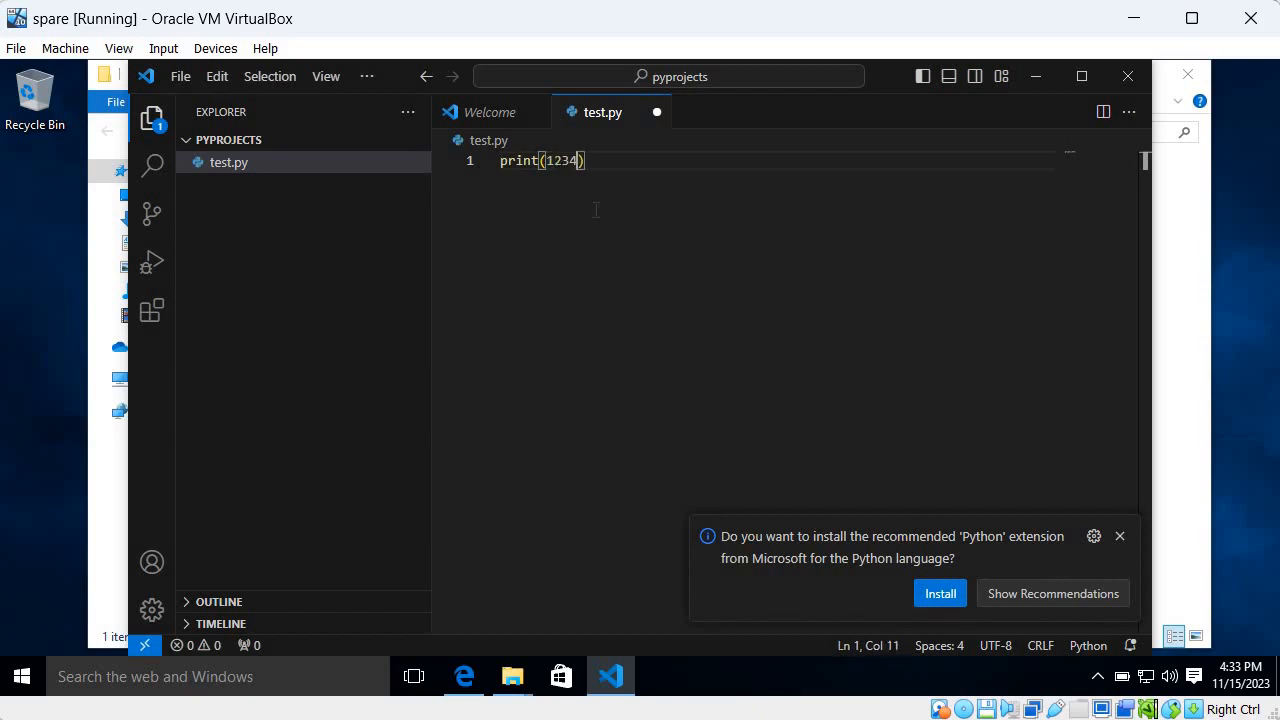
type("567")
Show the integrated terminal and dismiss the recommendation to install the Python extension
left_click(331, 79)
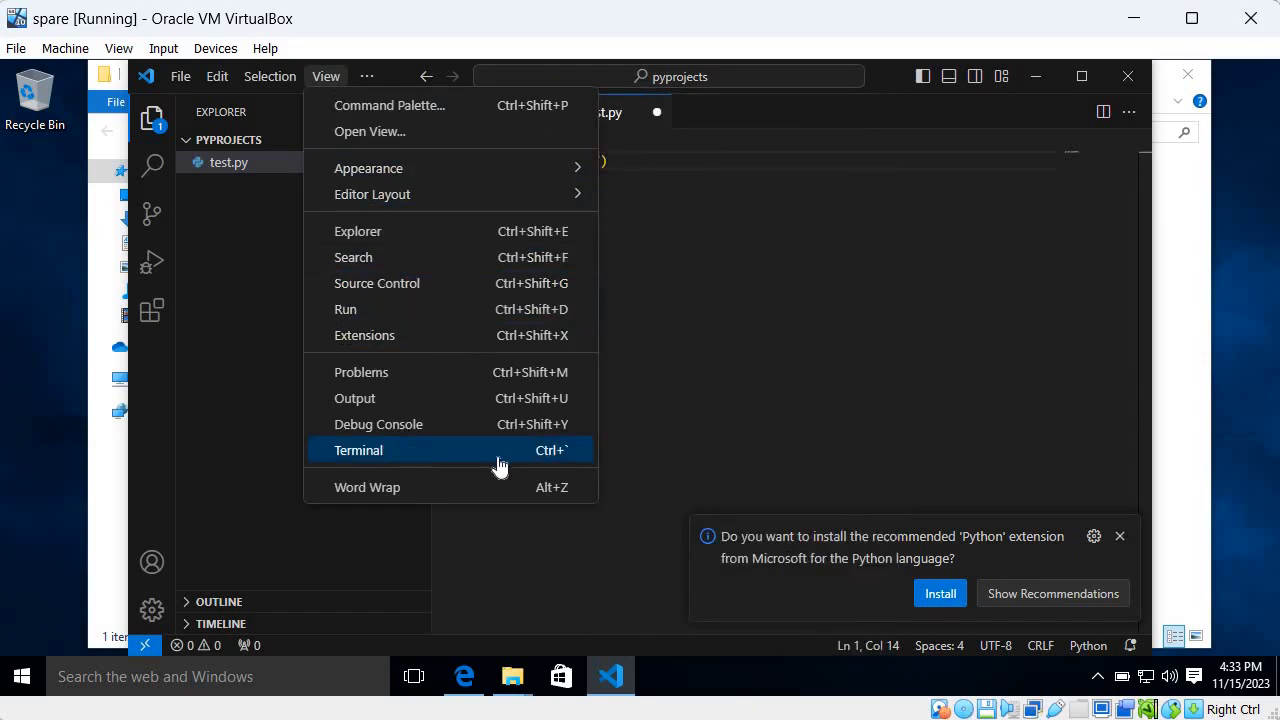
left_click(566, 452)
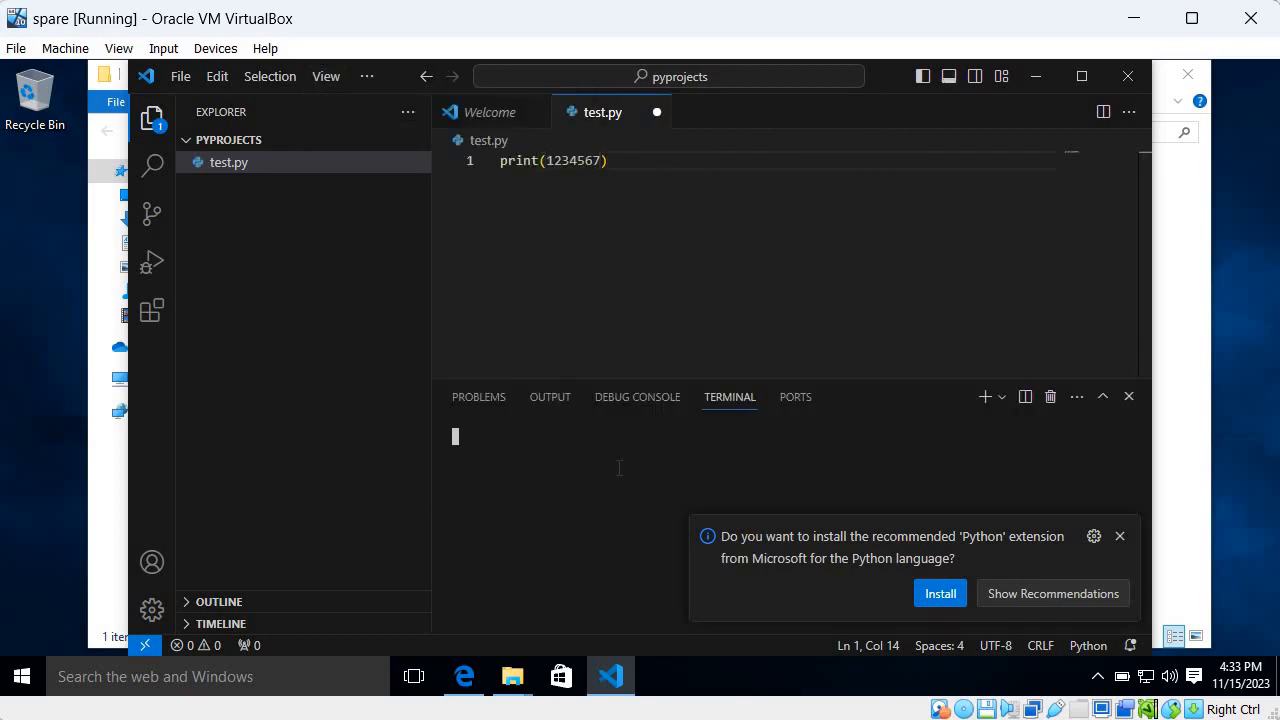
left_click(1120, 537)
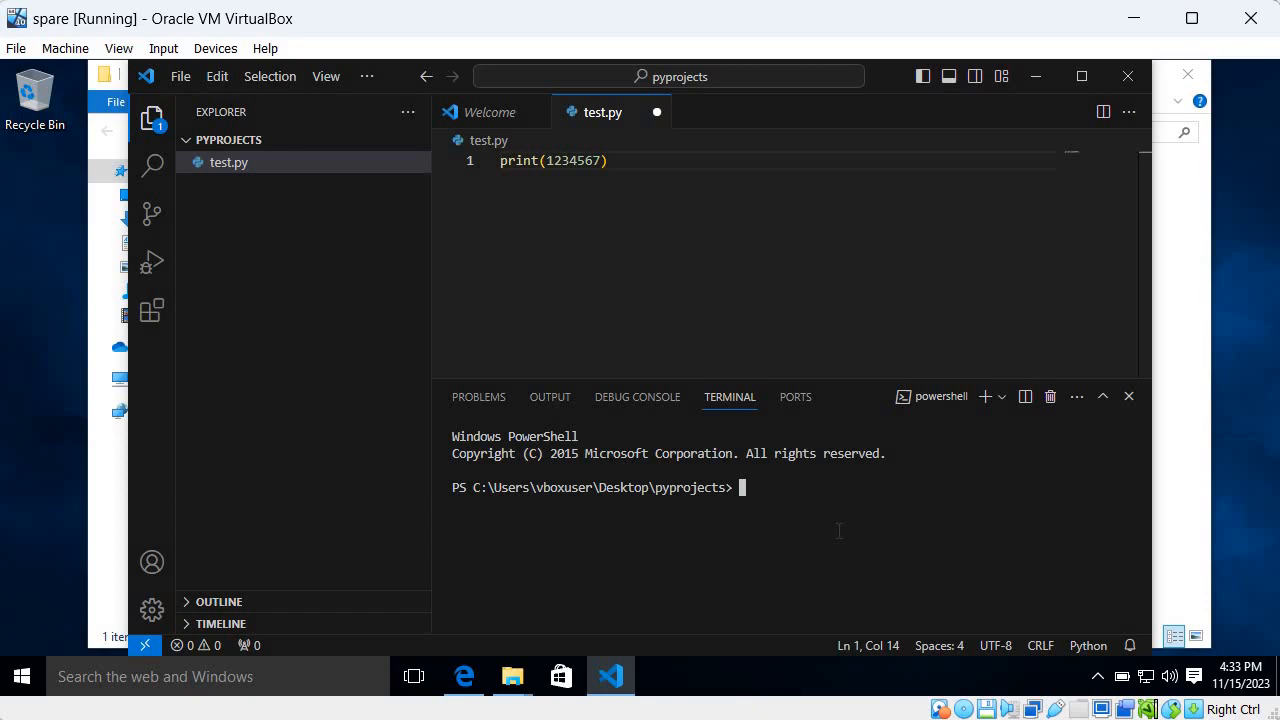
Save test.py, run it in the terminal with the command python test.py, and highlight the printed output
type("python")
left_click(713, 266)
key("ctrl+s")
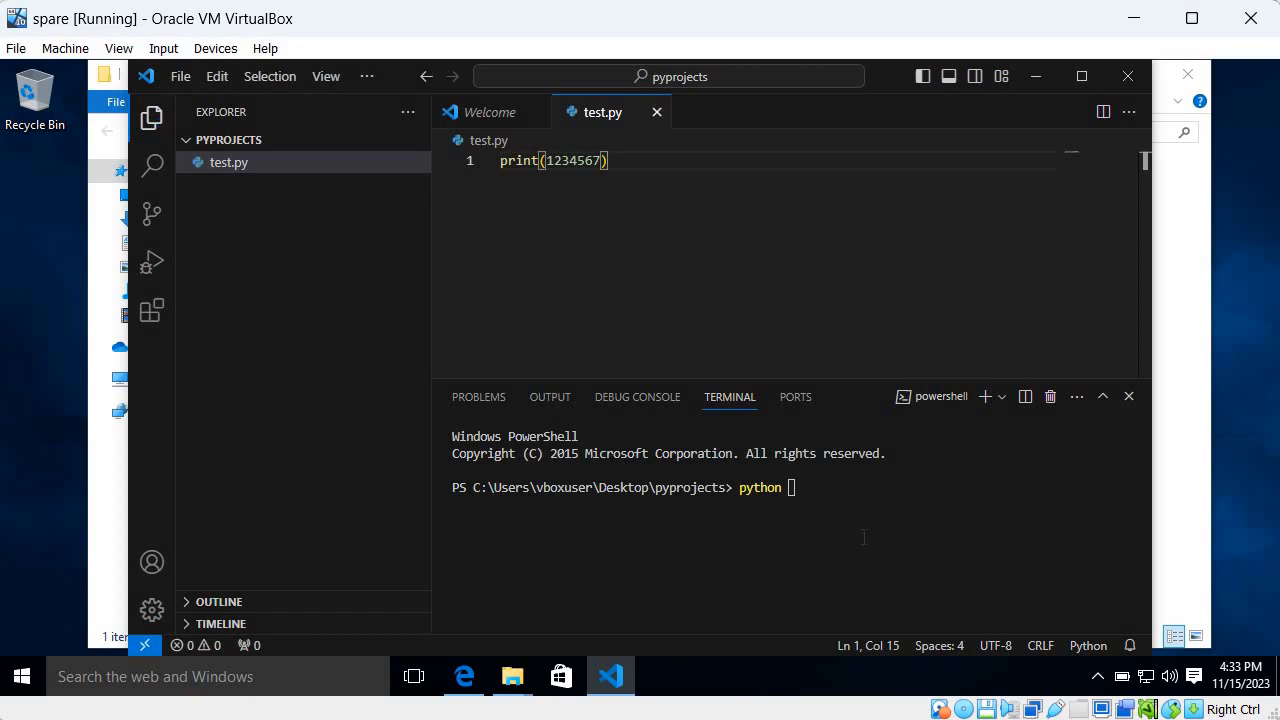
left_click(863, 537)
type("python test.py")
key("Return")
double_click(507, 505)
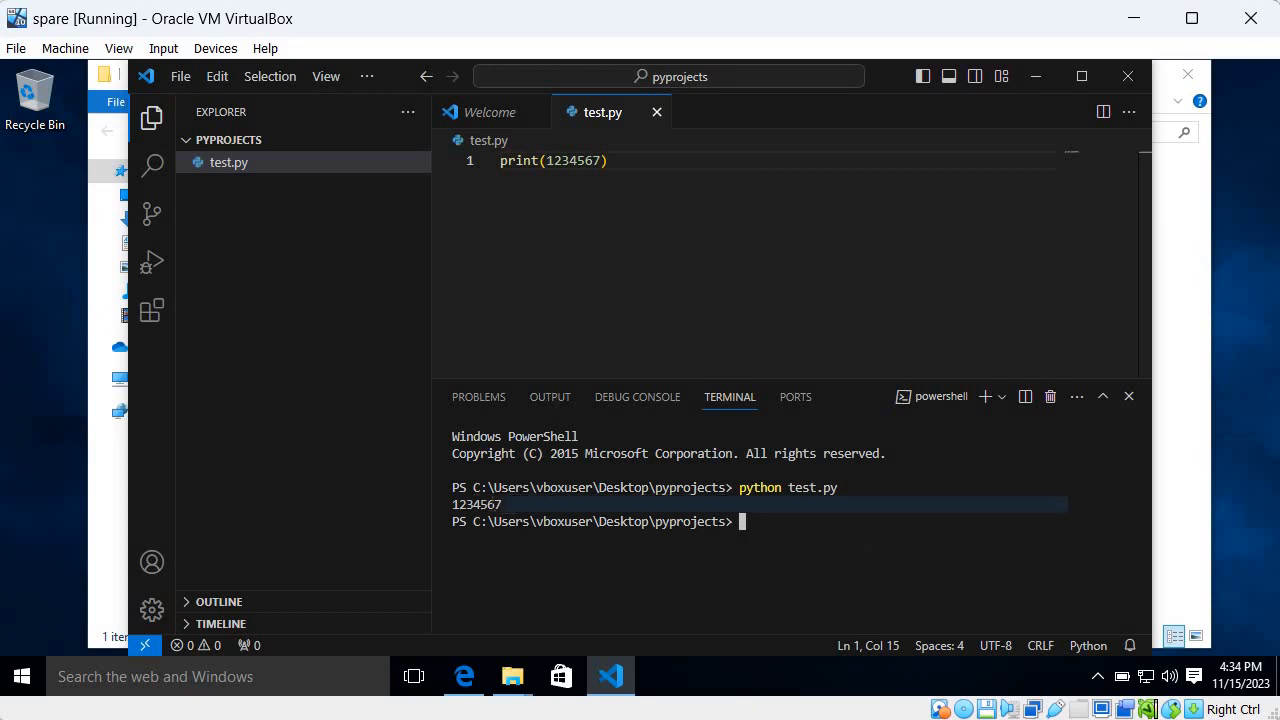
double_click(484, 505)
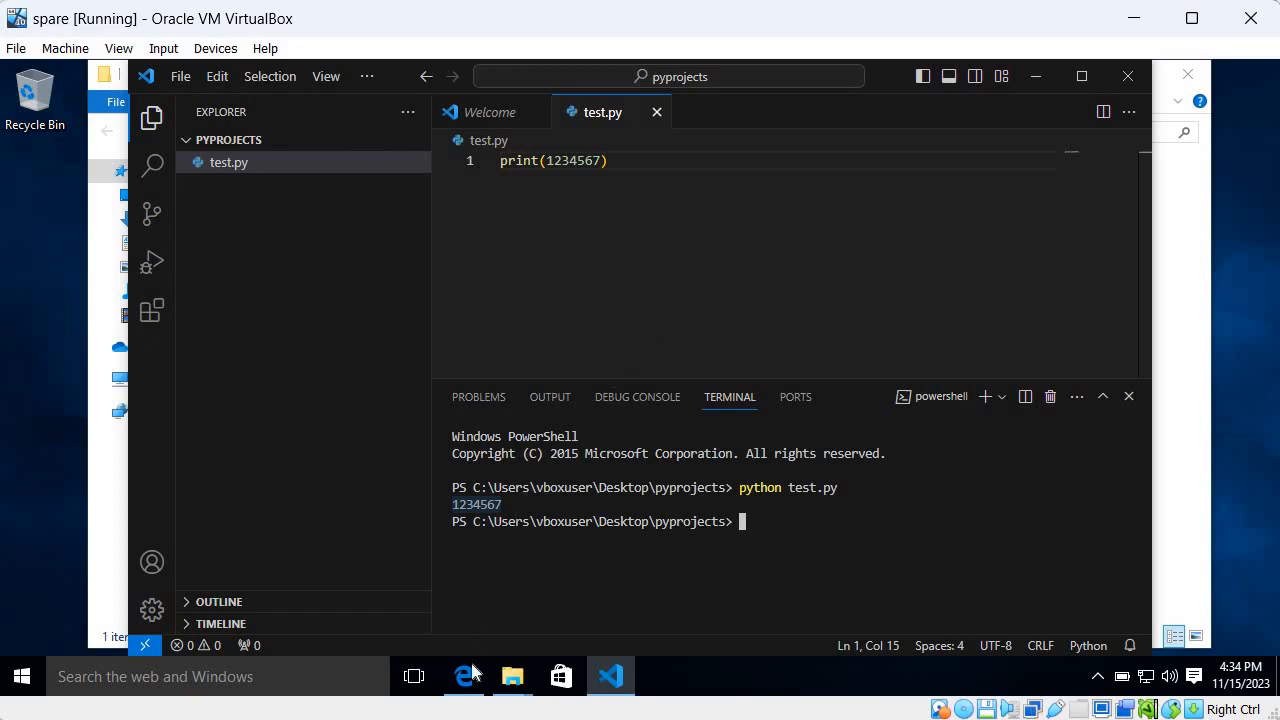
Switch to the Edge browser, search for anaconda in a new tab, and view Anaconda's download page
mouse_move(465, 680)
left_click(467, 606)
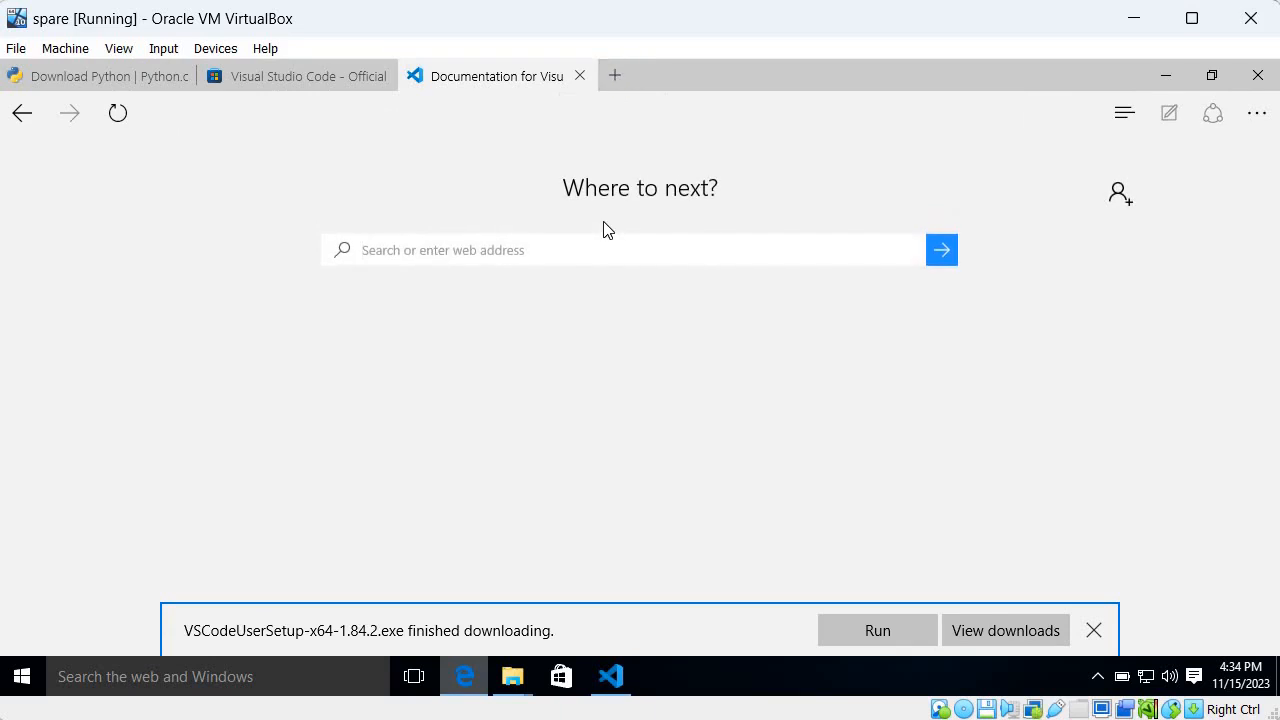
type("anaconda")
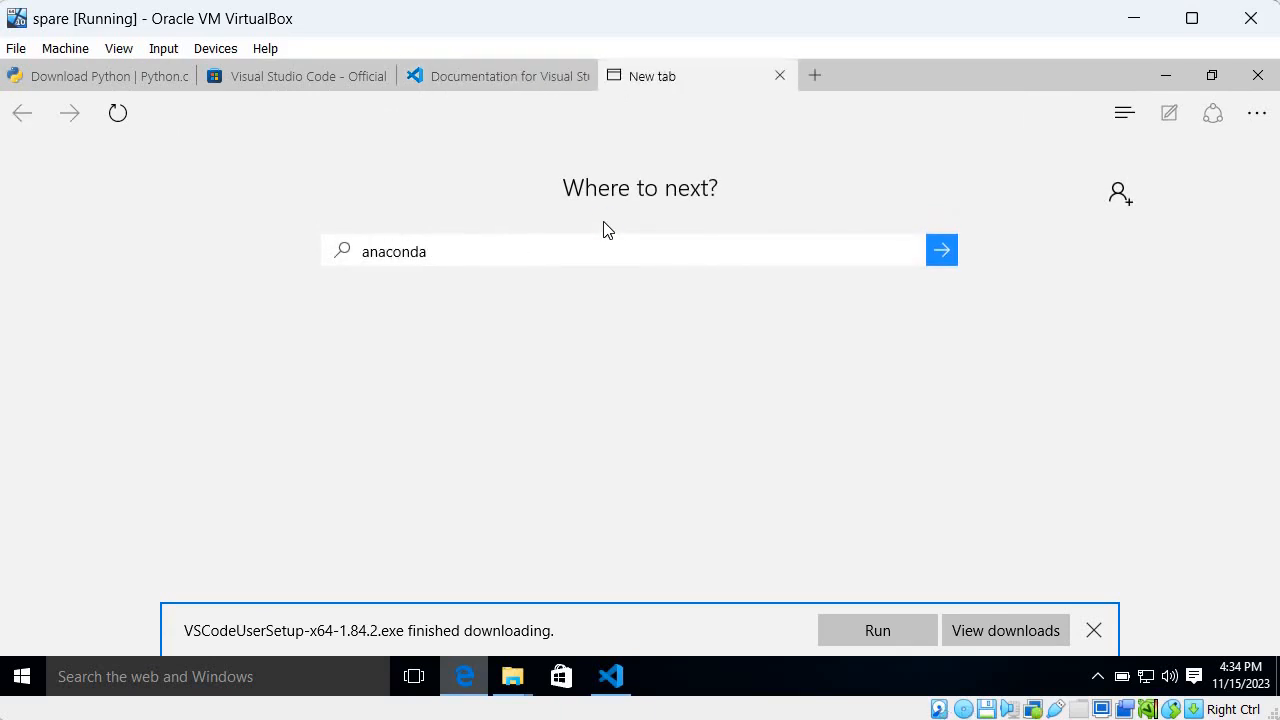
key("Return")
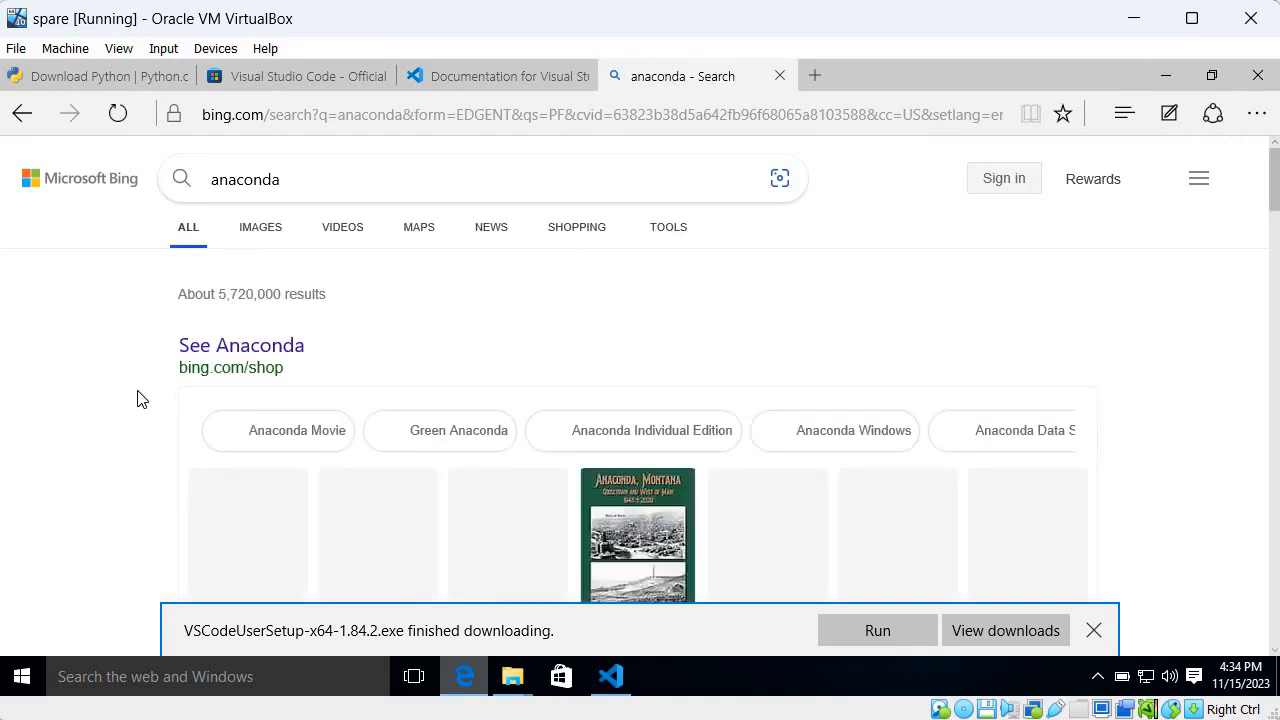
scroll(210, 450, "down", 1)
scroll(210, 450, "down", 4)
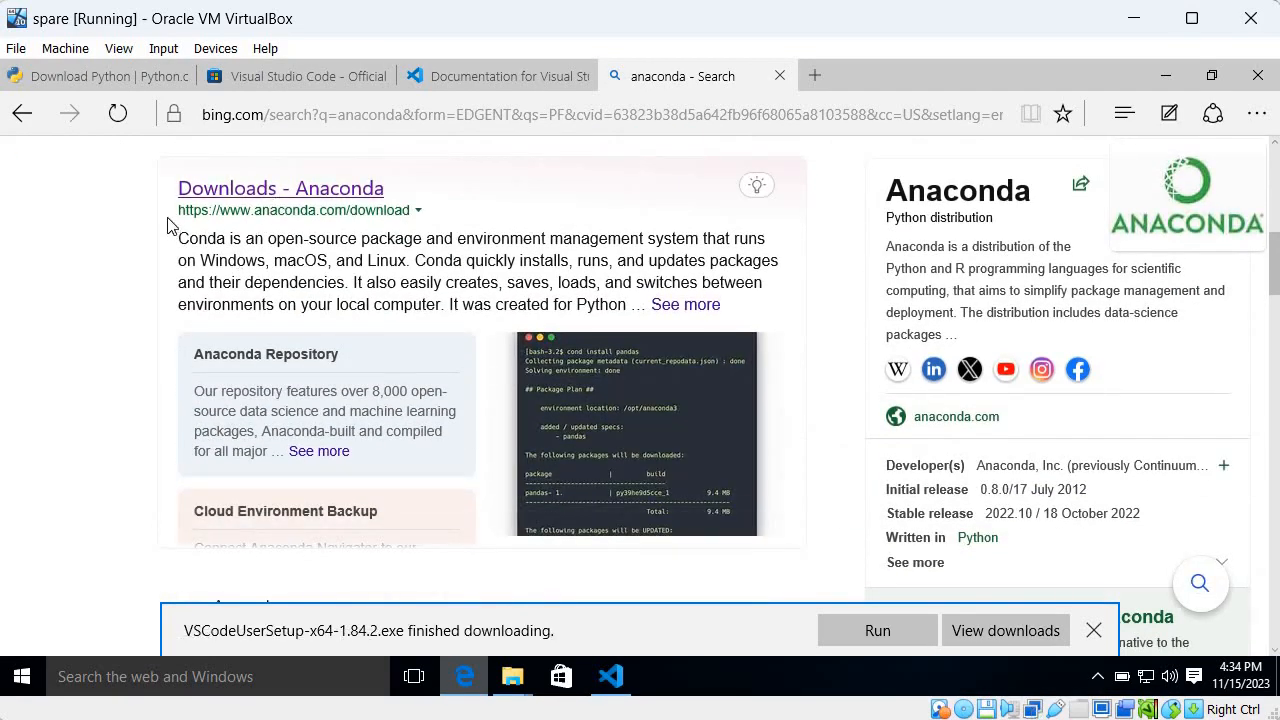
left_click(342, 194)
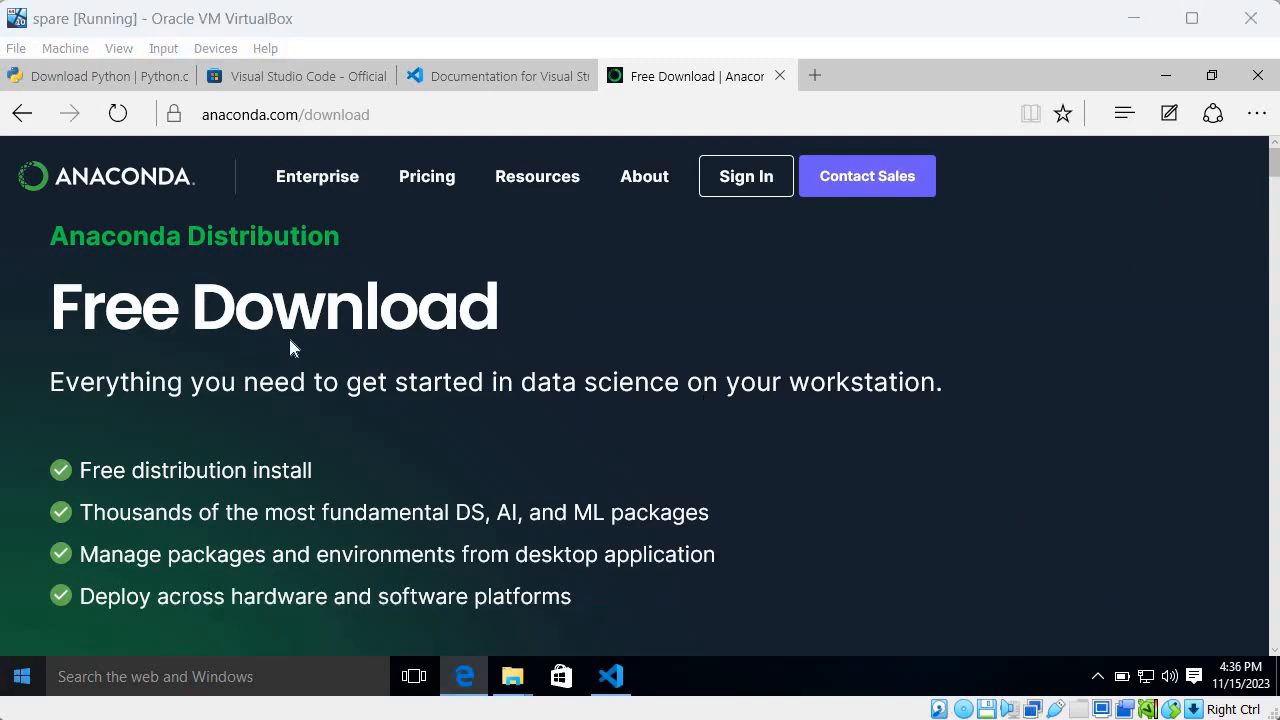
scroll(596, 311, "down", 3)
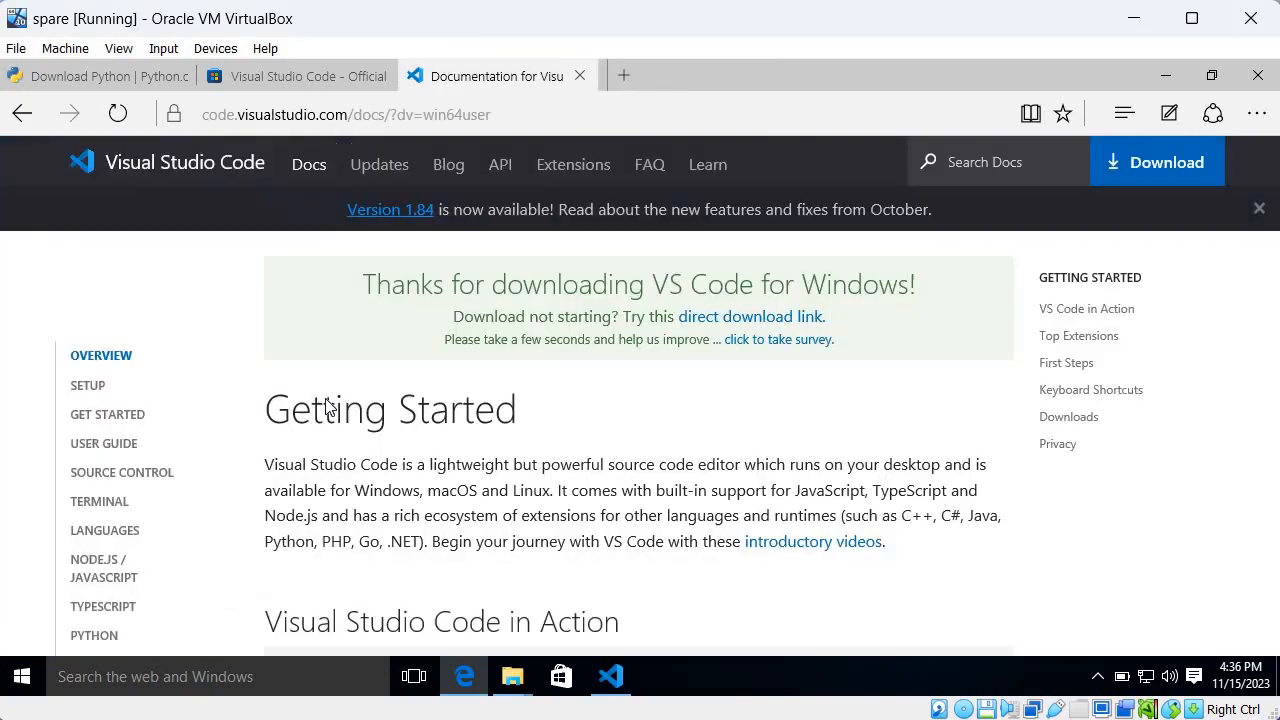
Close the Anaconda download page and switch back to Visual Studio Code
key("ctrl+w")
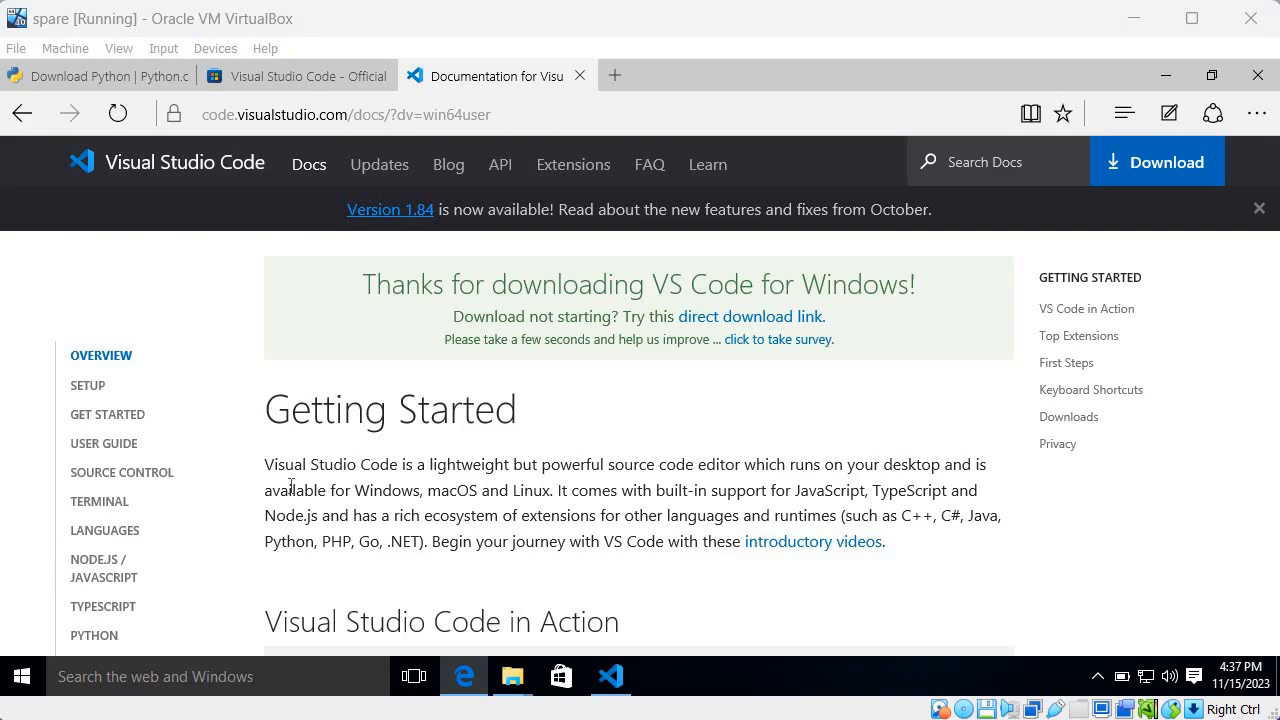
left_click(610, 676)
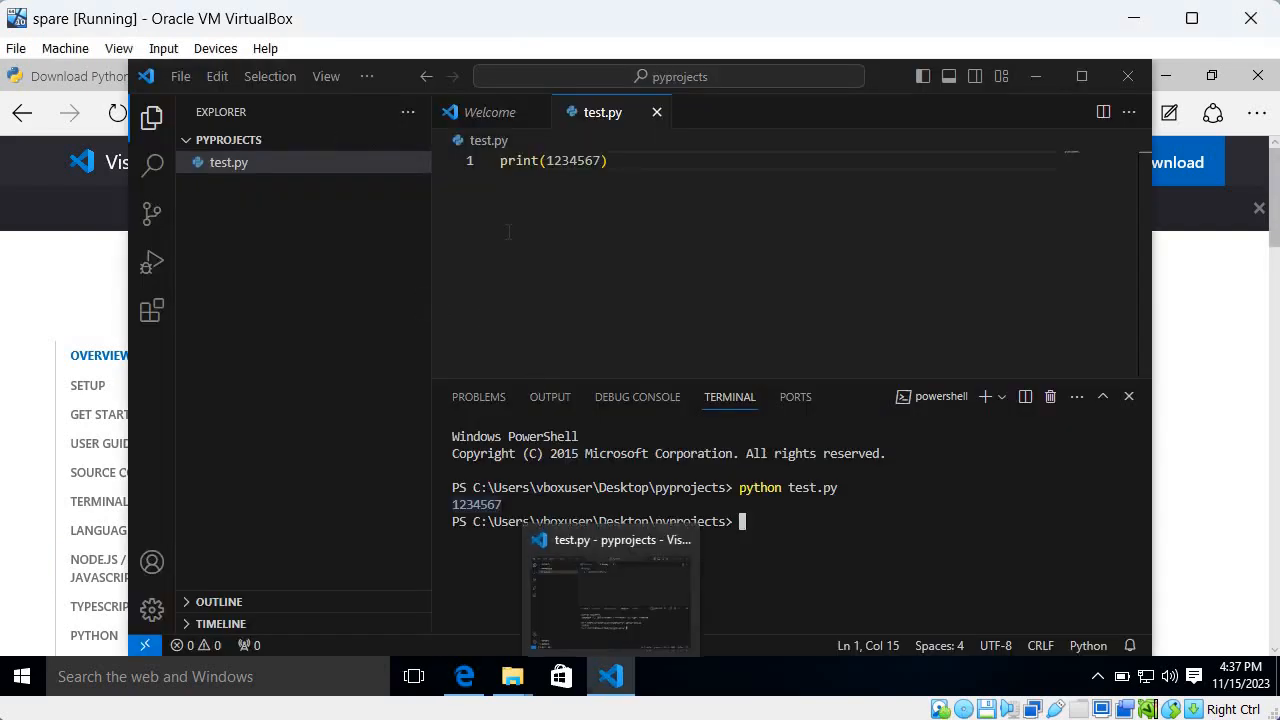